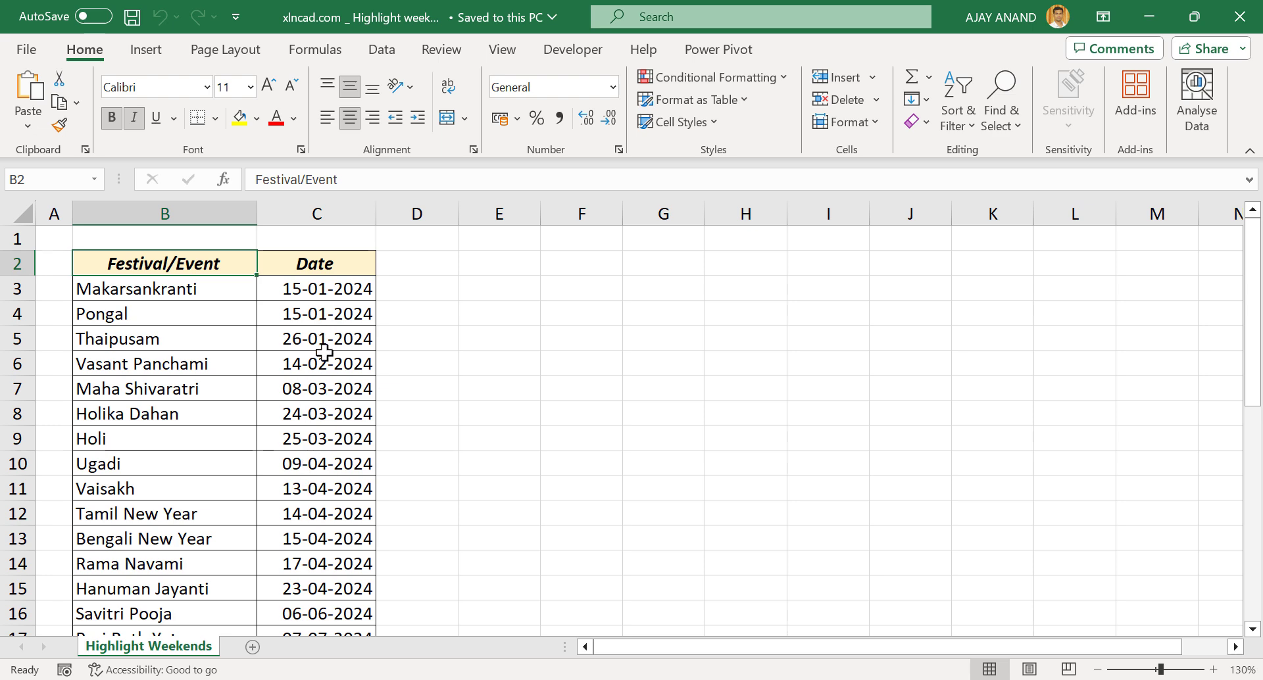
- Enter =WEEKDAY(C3,2) in cell E3 to calculate the weekday number of the first date
scroll(324, 355, down, 8)
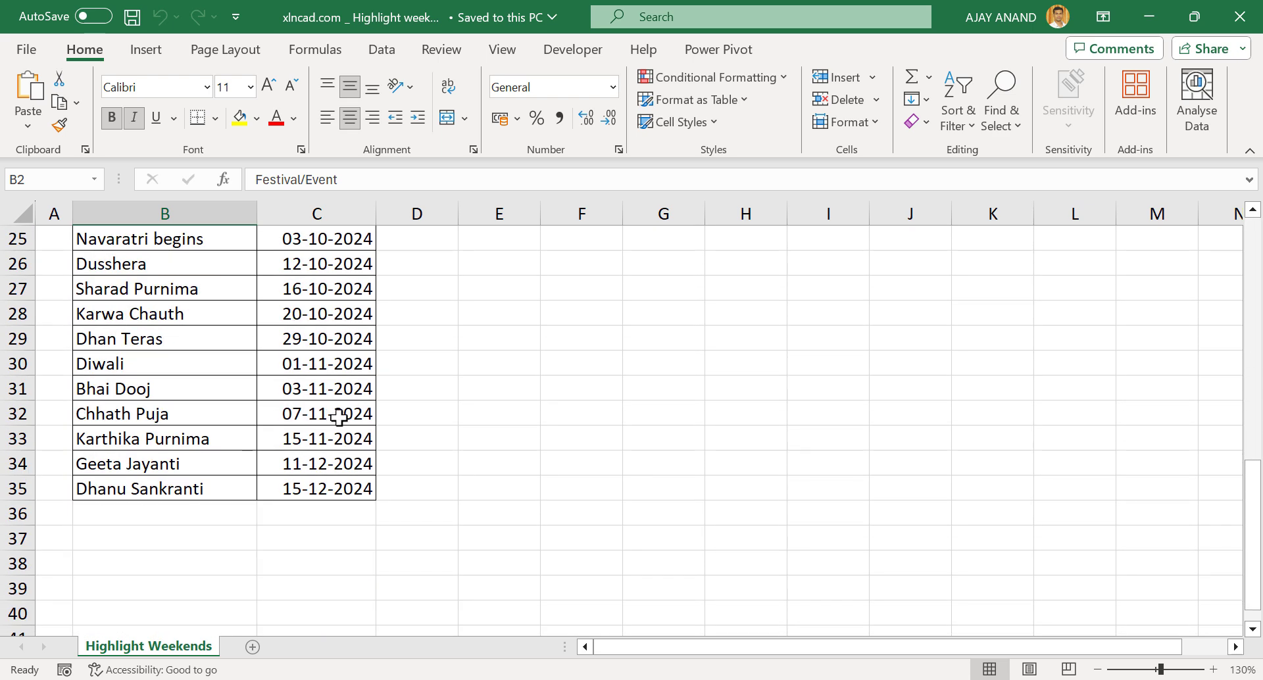
scroll(338, 408, up, 8)
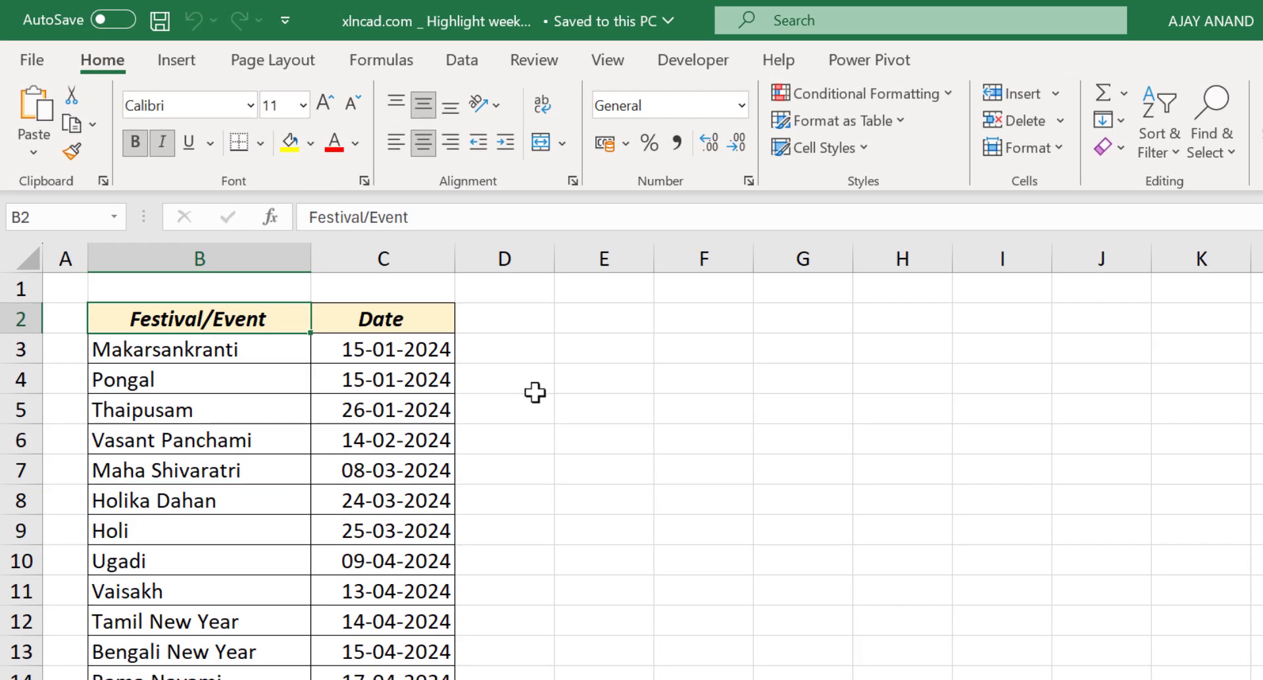
click(595, 345)
text(=)
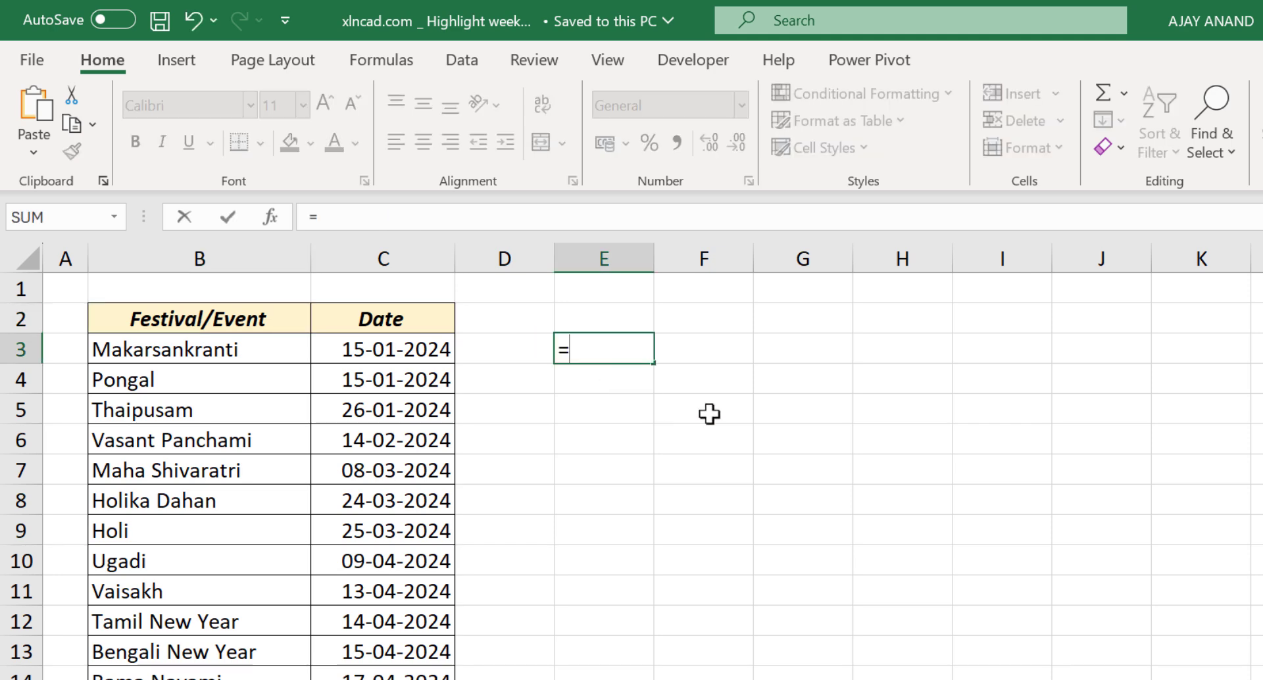
text(WEEK)
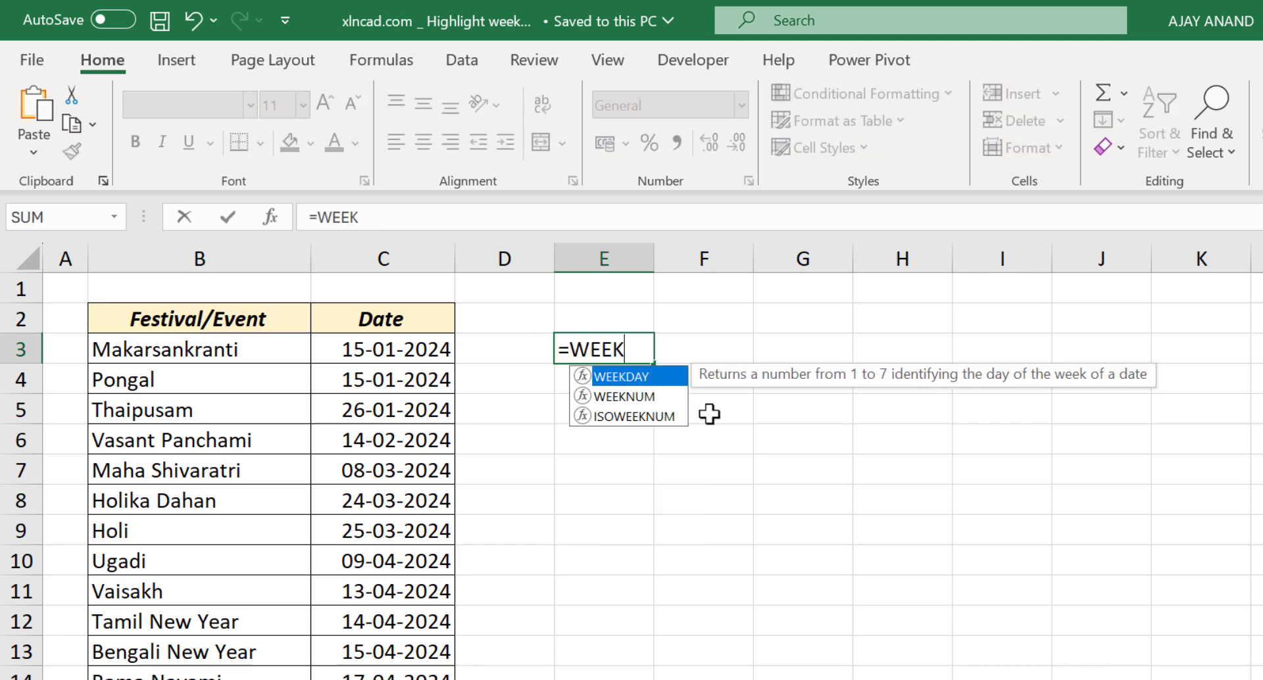
text(DAY()
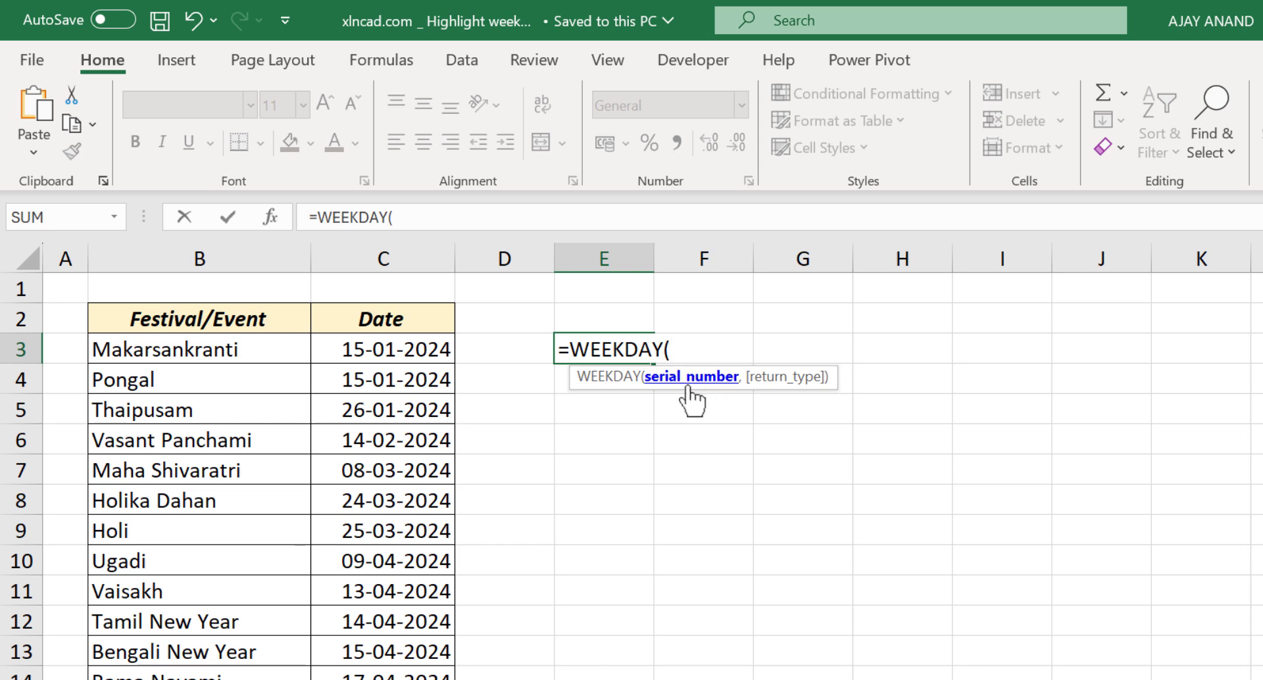
click(327, 349)
text(,)
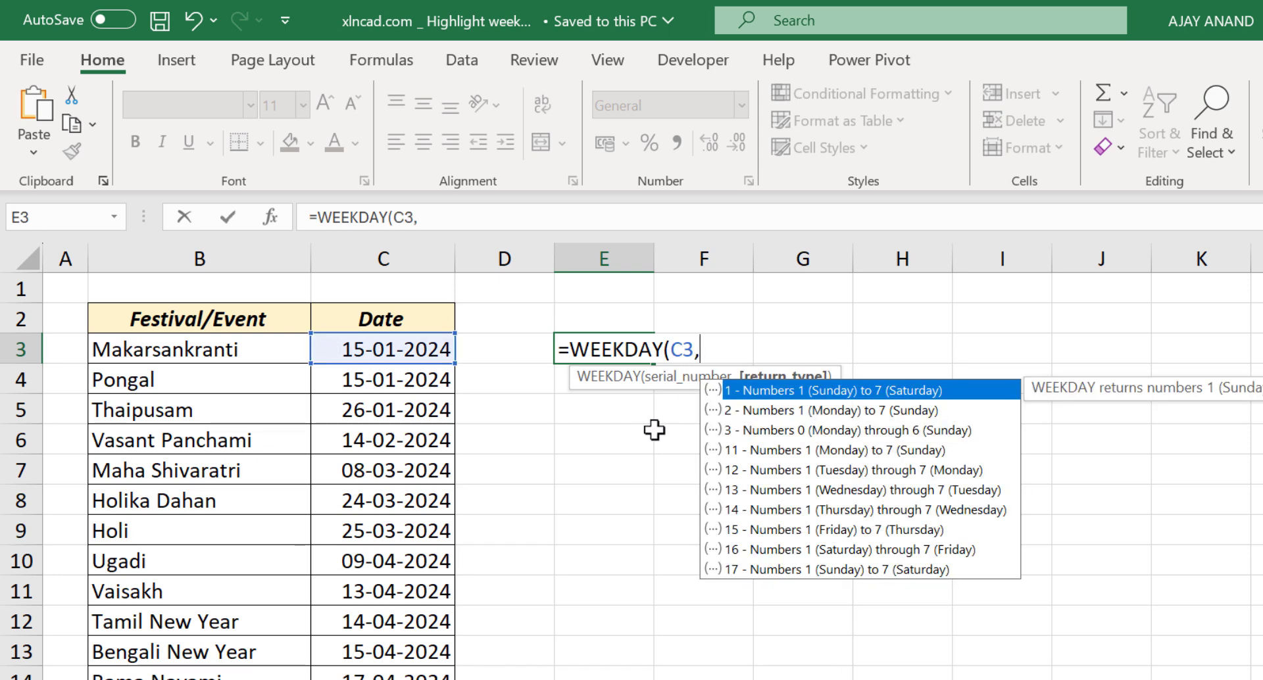
drag(680, 388, 530, 419)
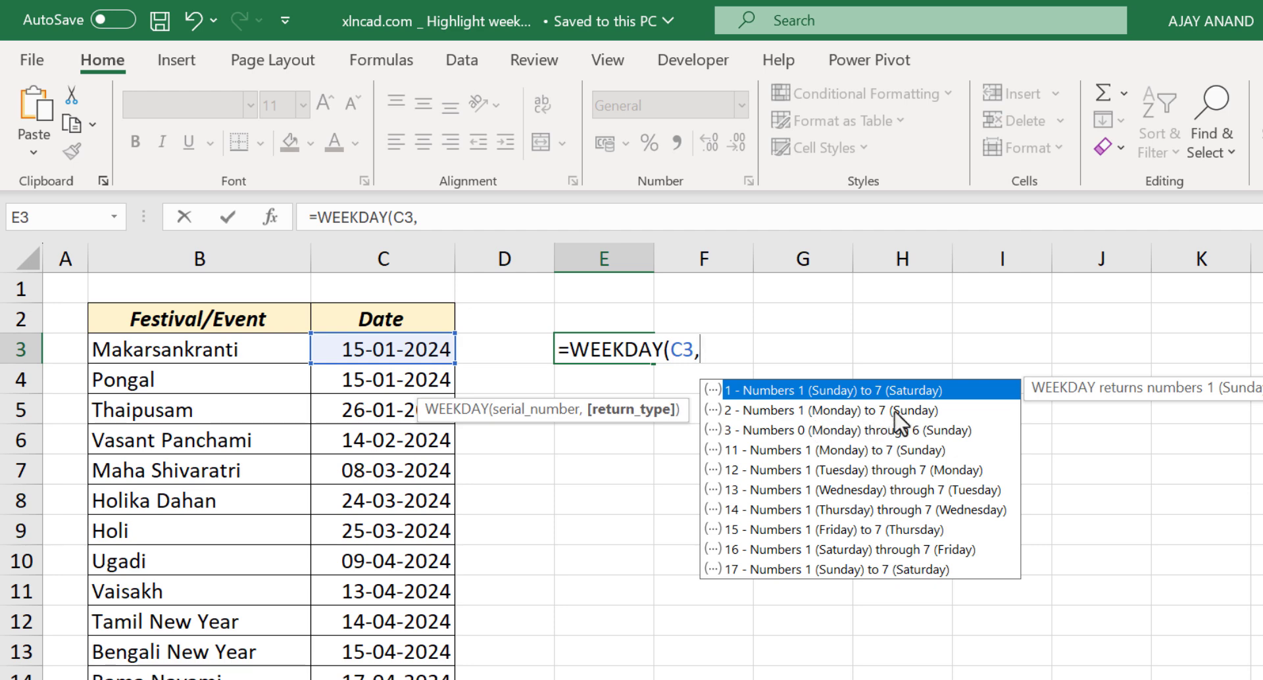
double_click(842, 411)
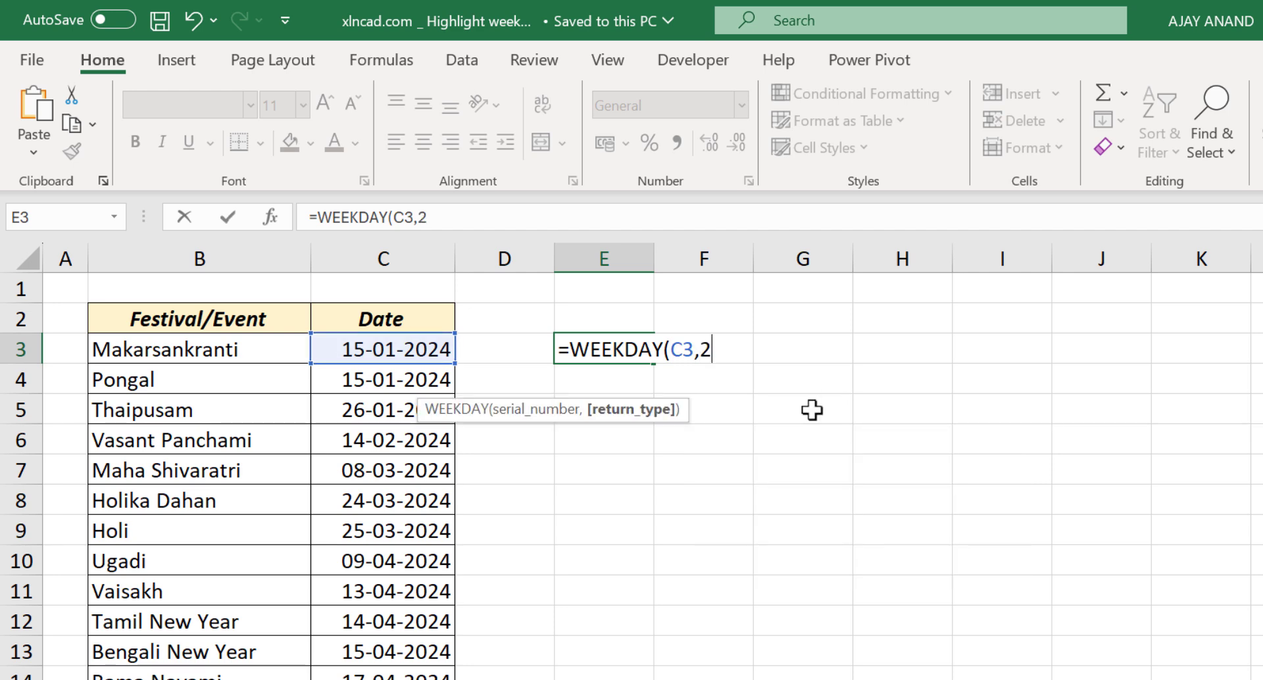
text())
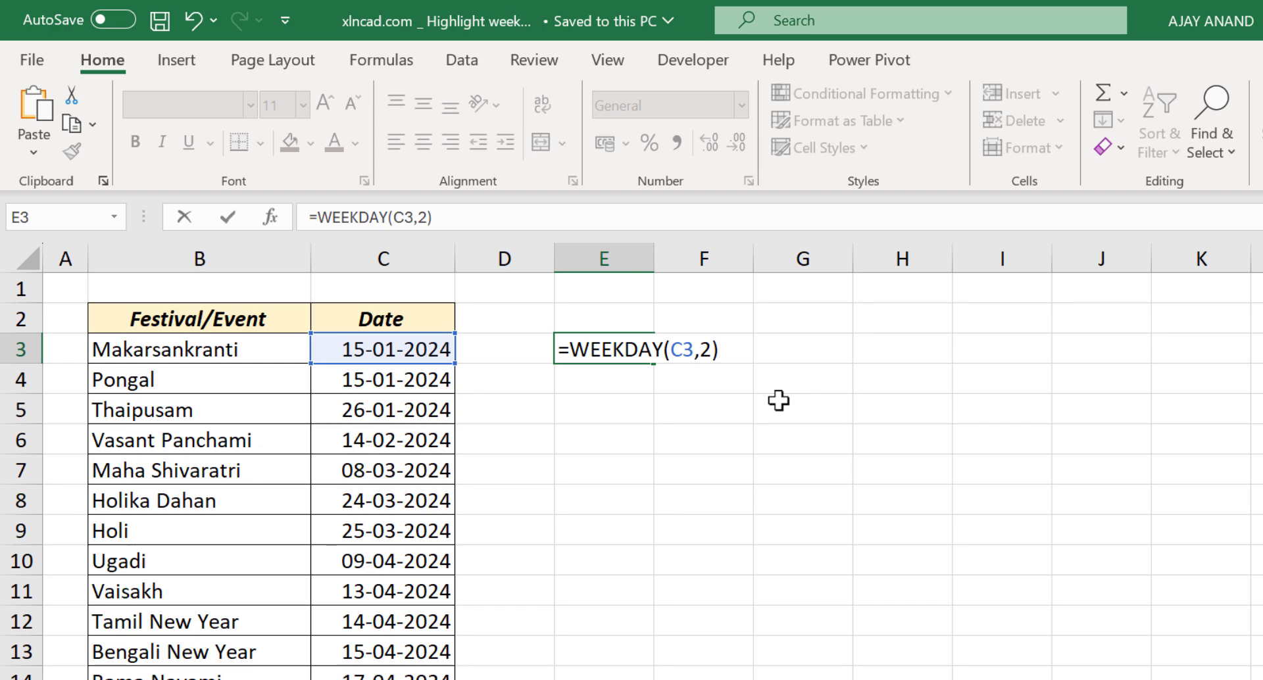
key(Return)
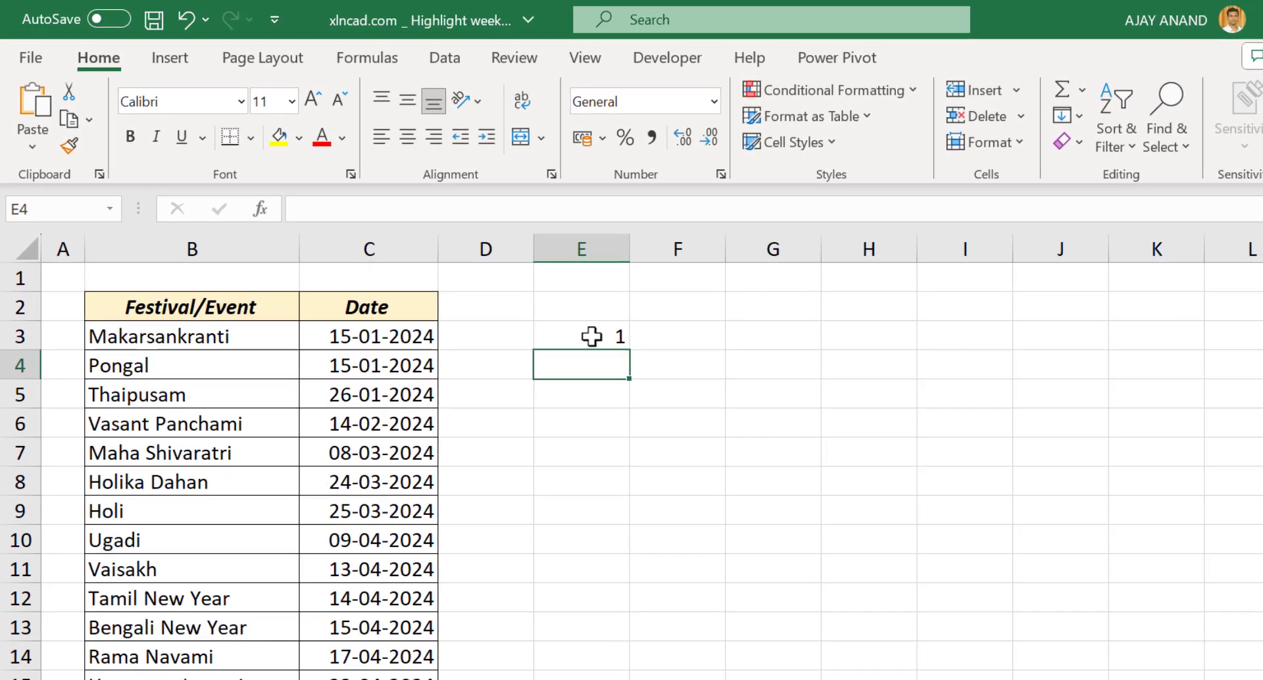
- Fill the WEEKDAY formula from E3 down to E35 alongside all the dates
click(591, 336)
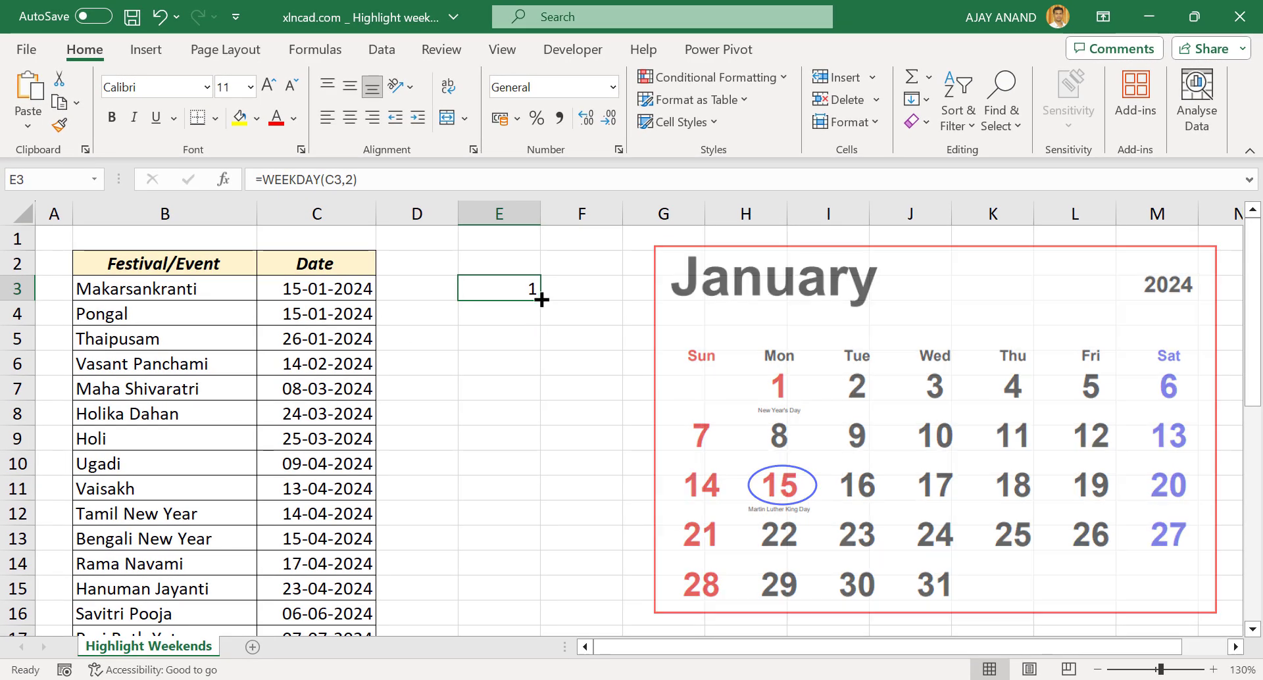
drag(541, 300, 520, 600)
scroll(521, 488, up, 7)
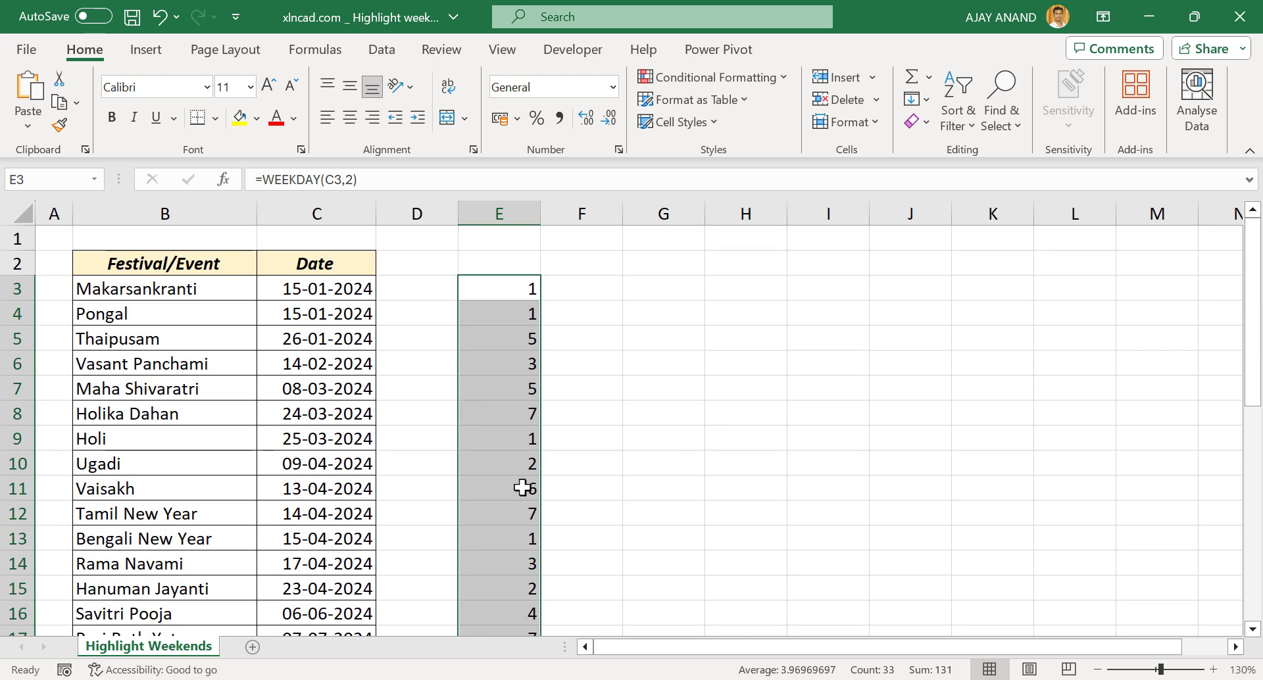
click(511, 418)
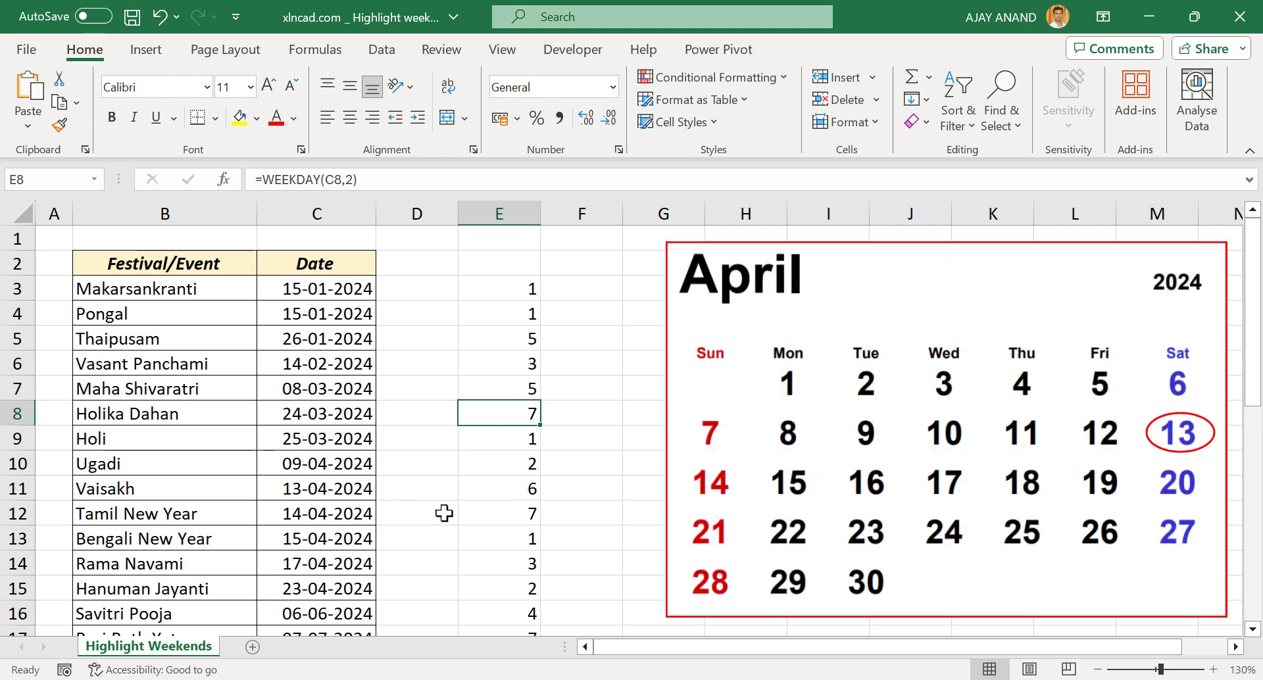
- Clear the weekday numbers from column E
click(513, 290)
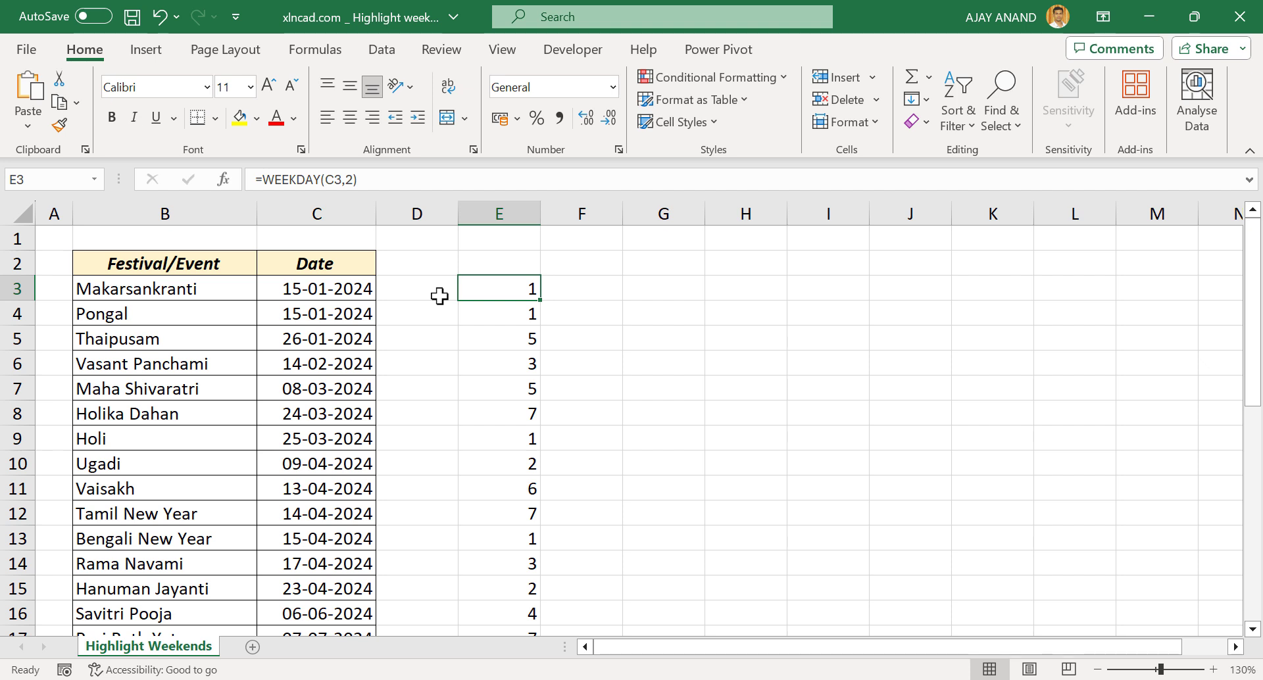
click(518, 219)
key(Delete)
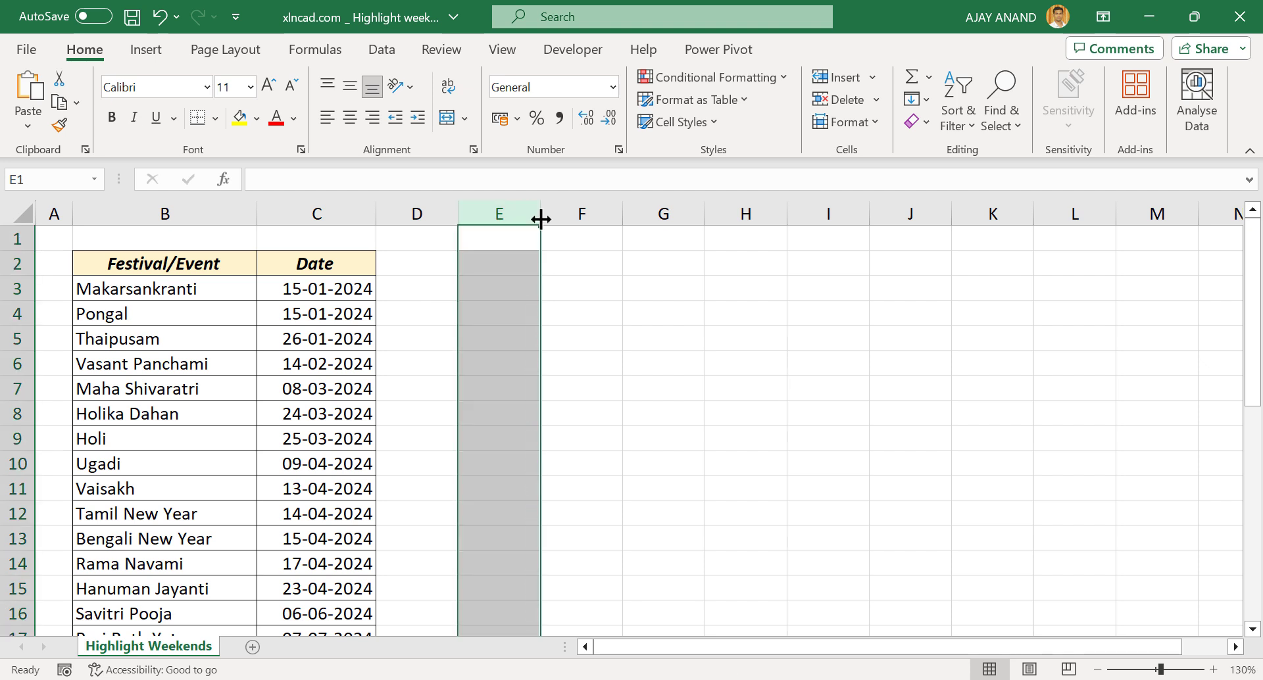
- Start a new conditional formatting rule for the dates in C3:C35 that uses a formula to determine which cells to format
click(340, 291)
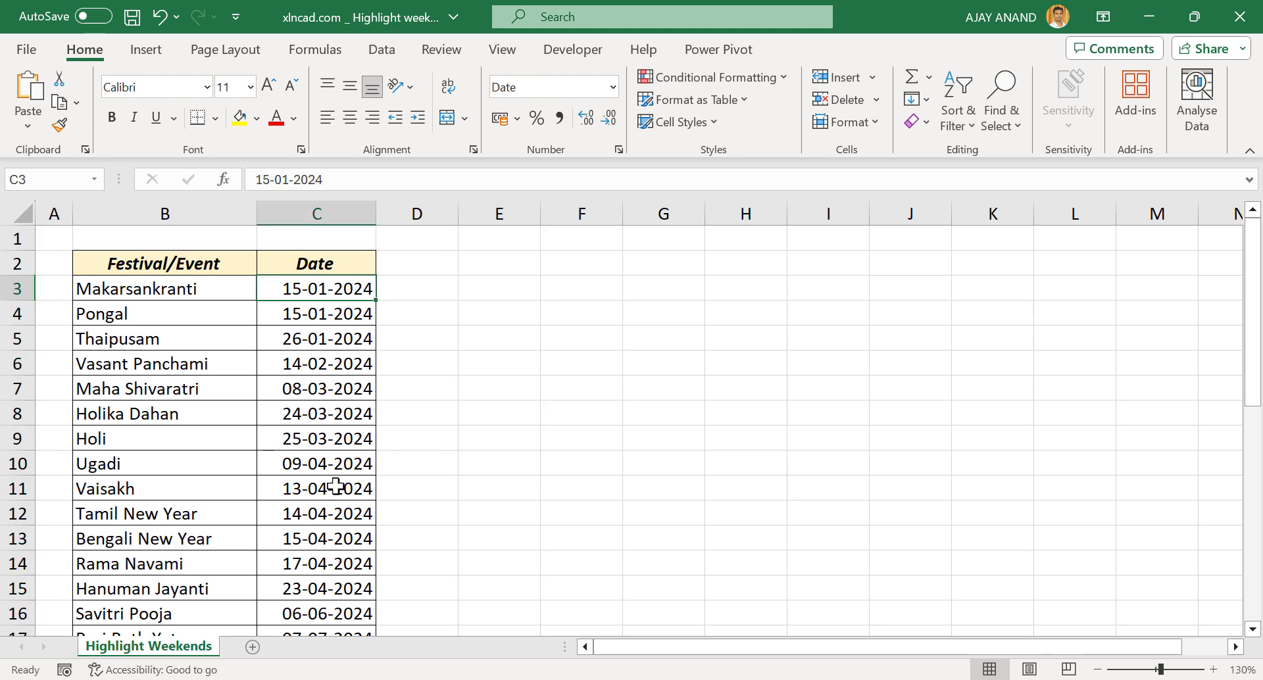
drag(329, 289, 325, 587)
scroll(325, 437, up, 7)
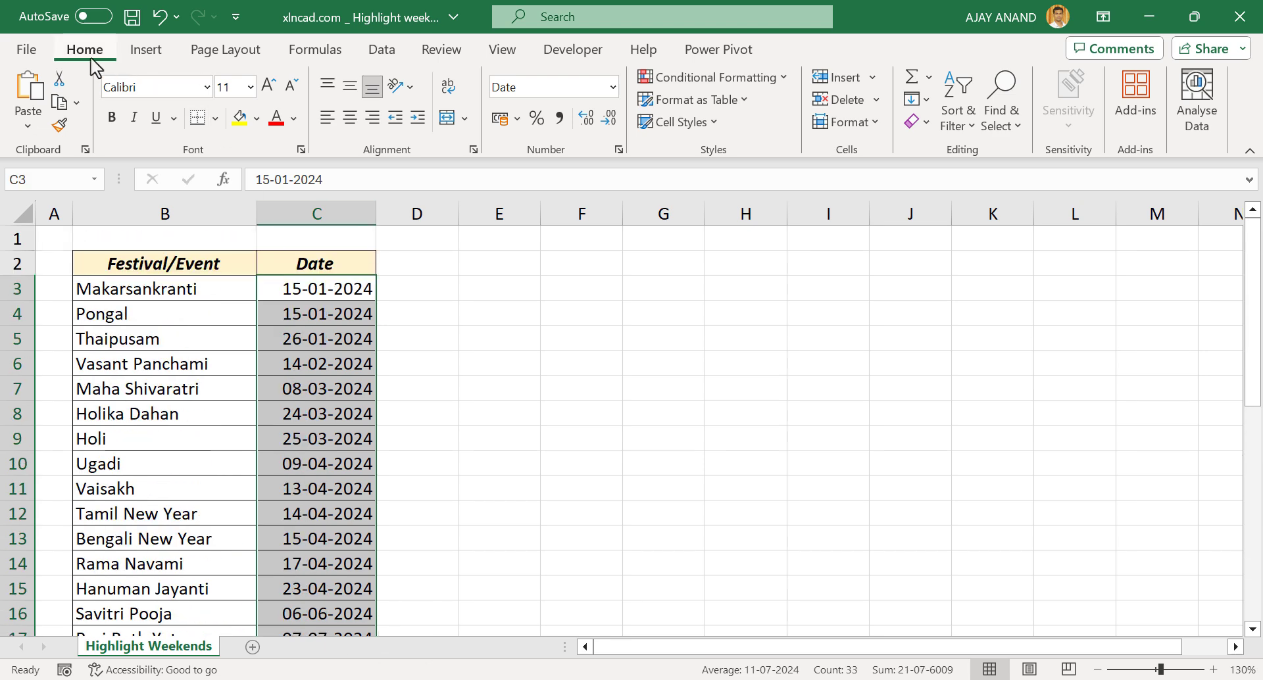
click(738, 80)
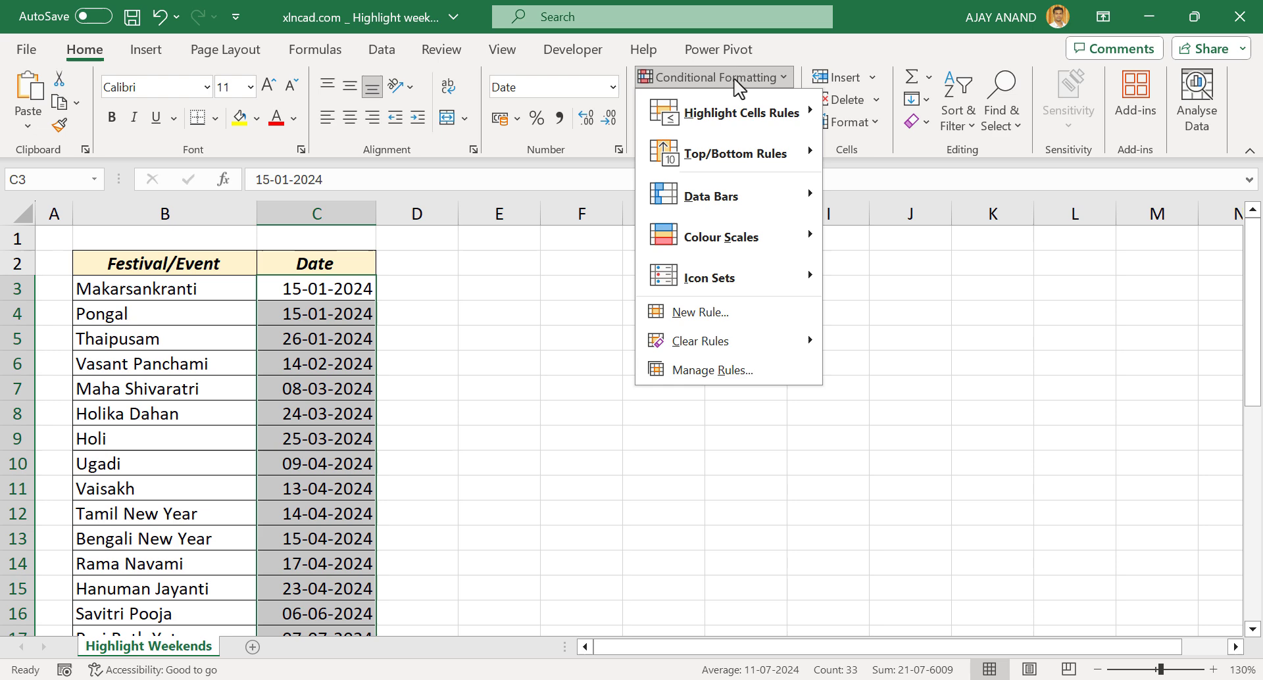
click(752, 323)
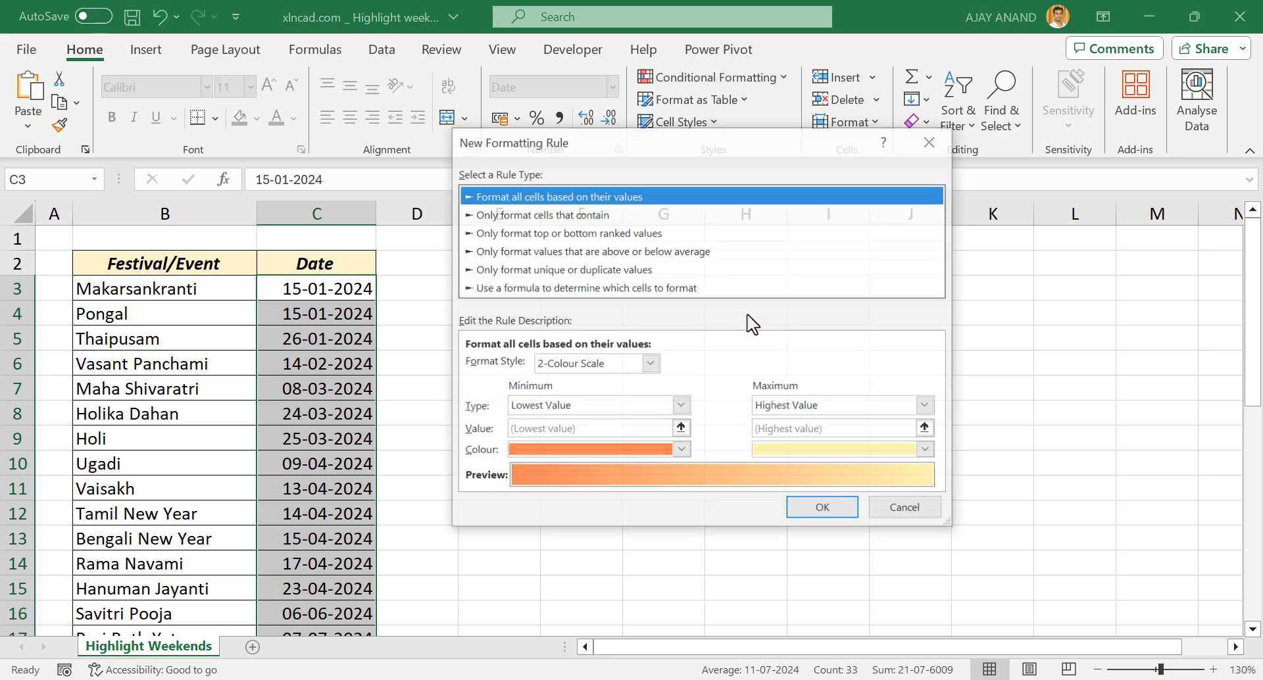
click(602, 289)
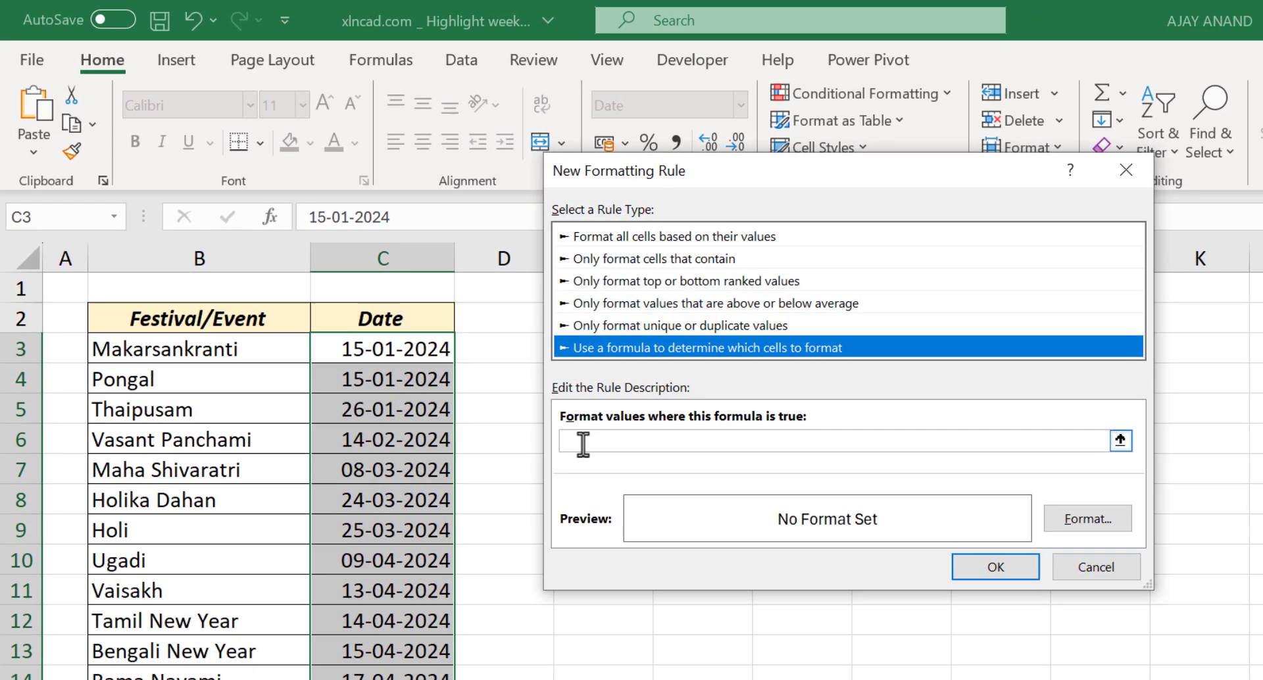
- Set the rule's formula to =WEEKDAY(C3,2)>5, with a relative reference to C3
click(510, 387)
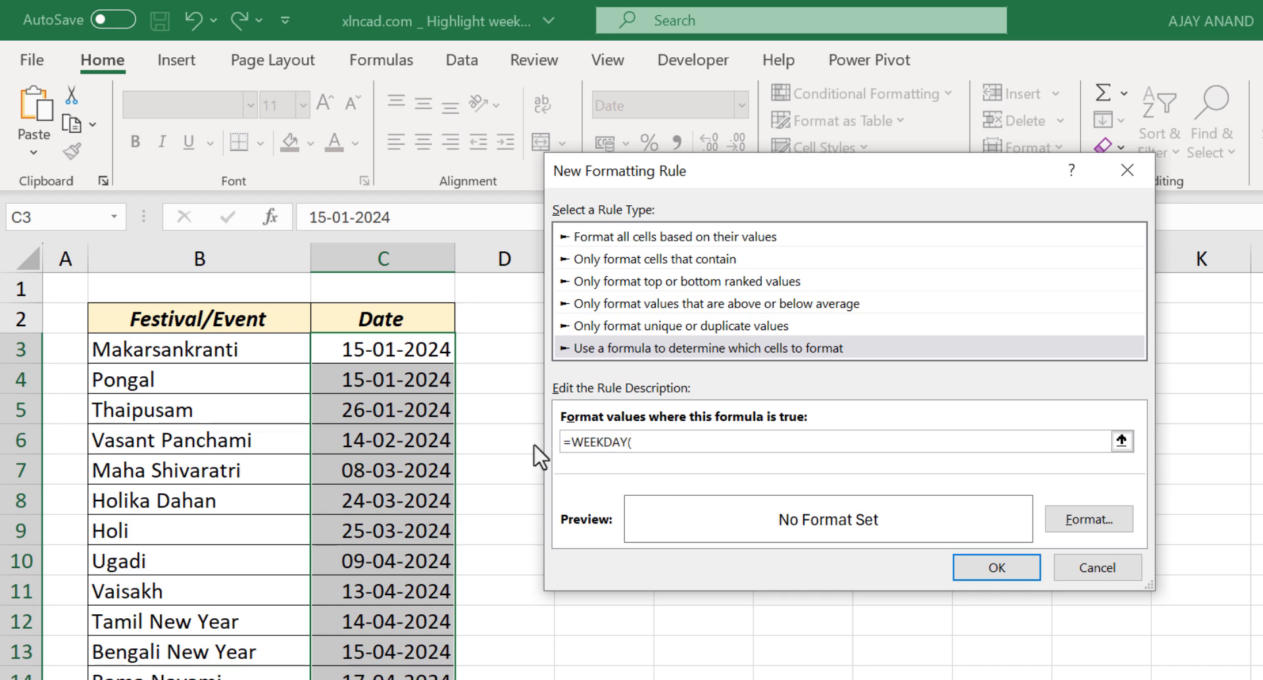
click(411, 353)
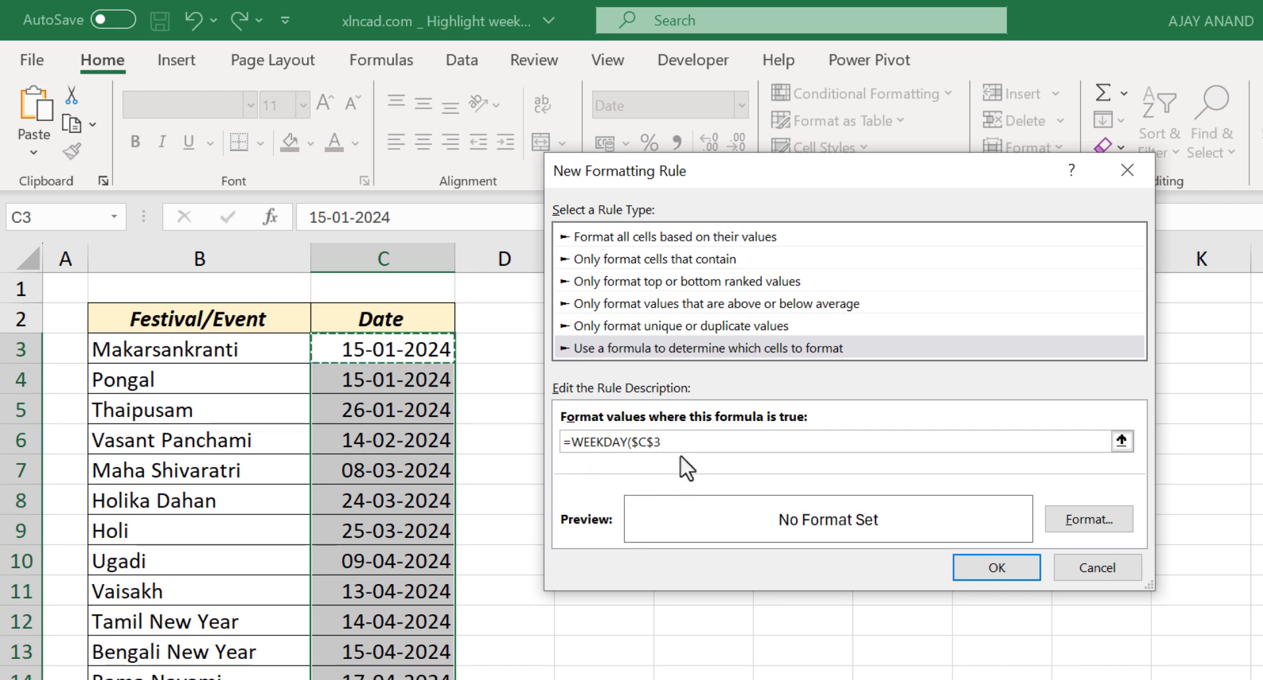
click(634, 442)
key(BackSpace)
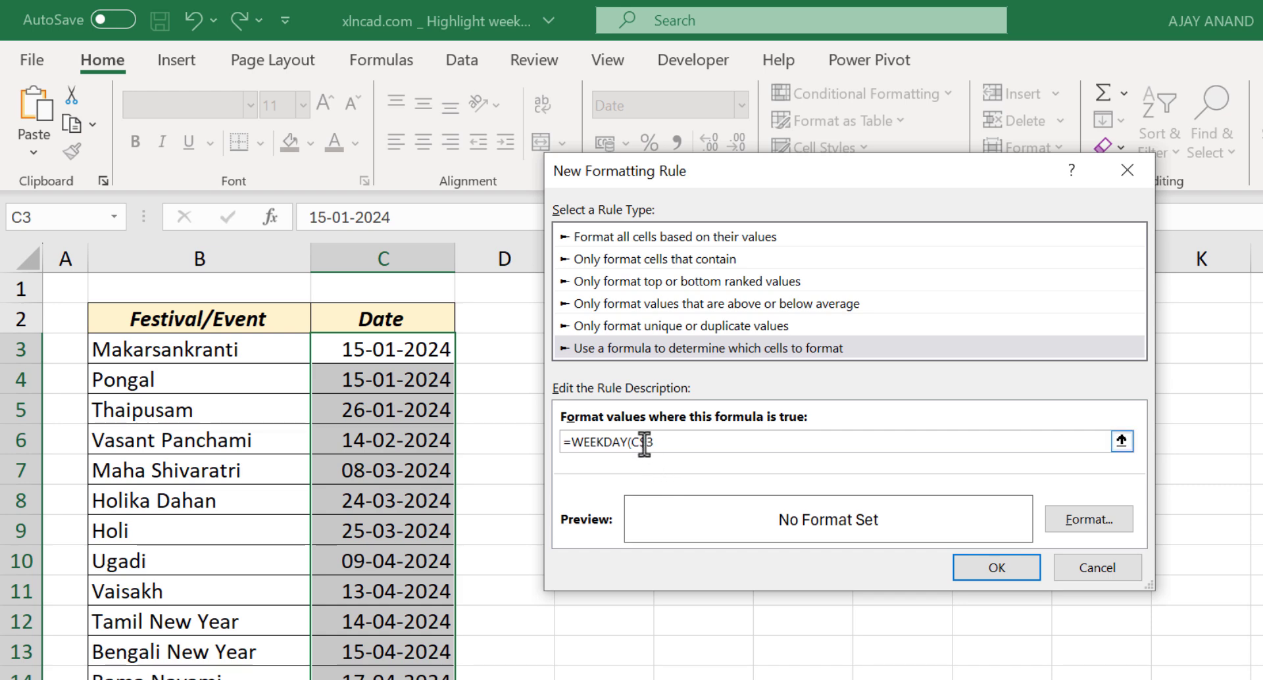
click(644, 442)
key(BackSpace)
text(2)
- Give the rule a light green background fill and apply it to the selected dates
click(1067, 525)
click(815, 91)
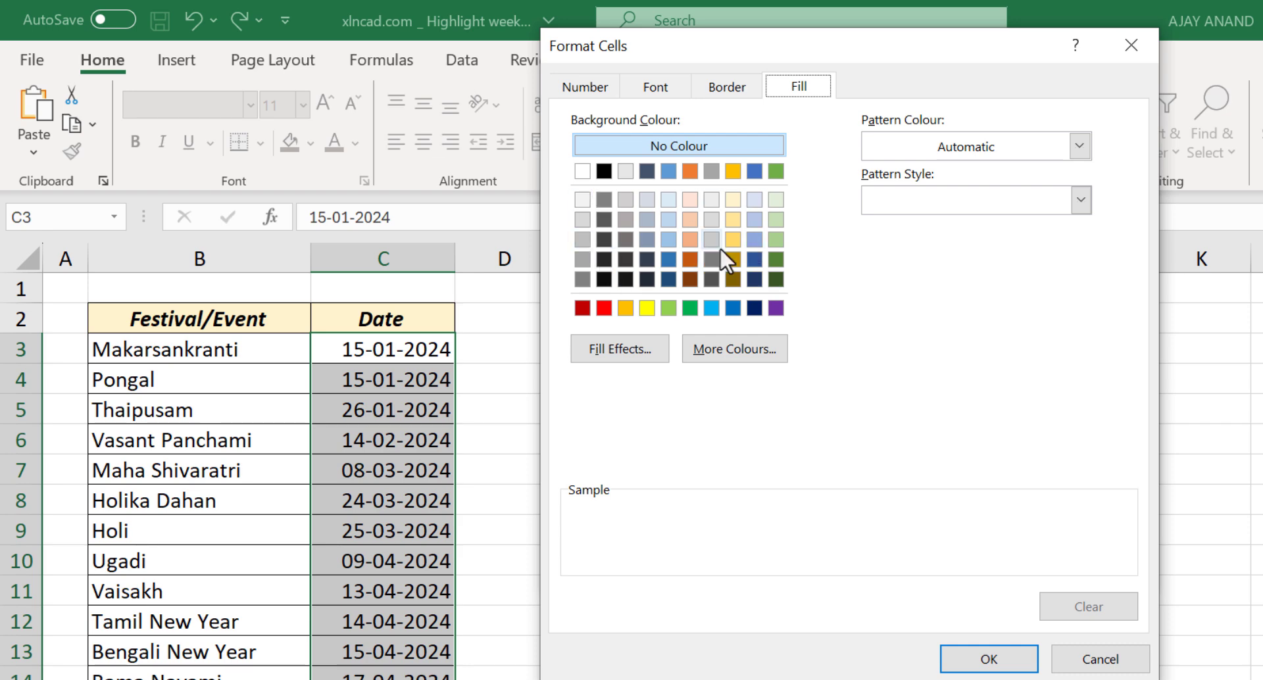
click(780, 200)
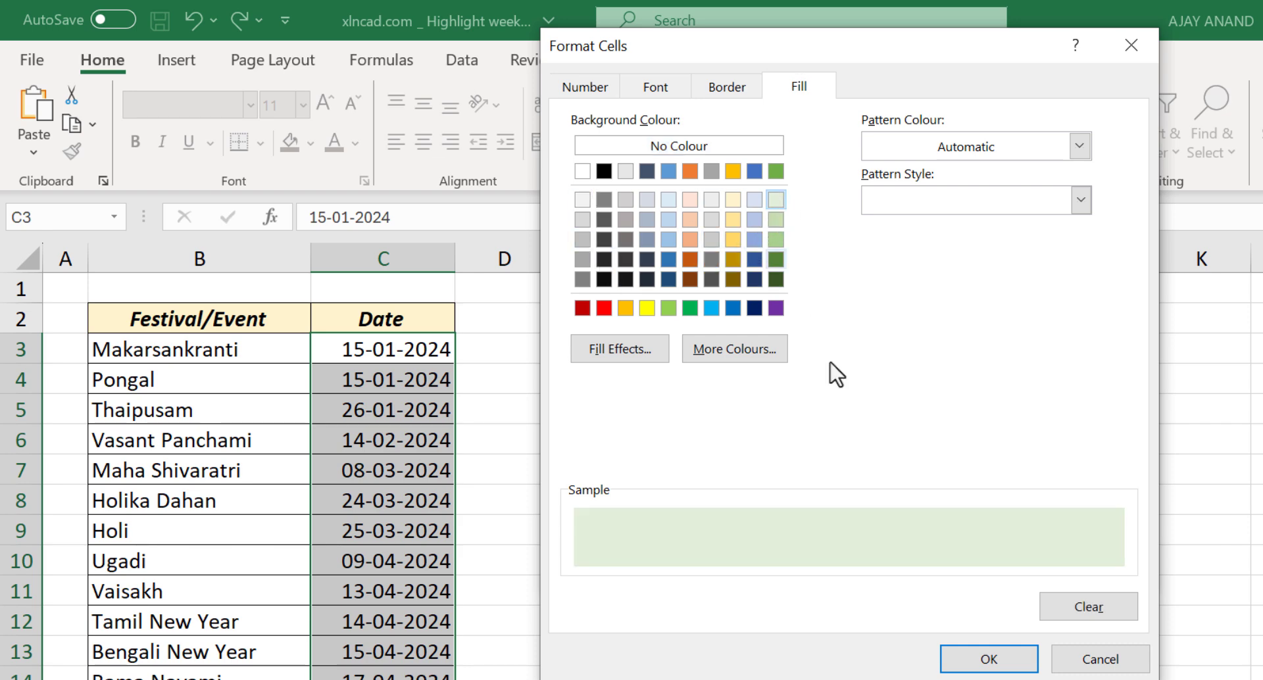
click(980, 658)
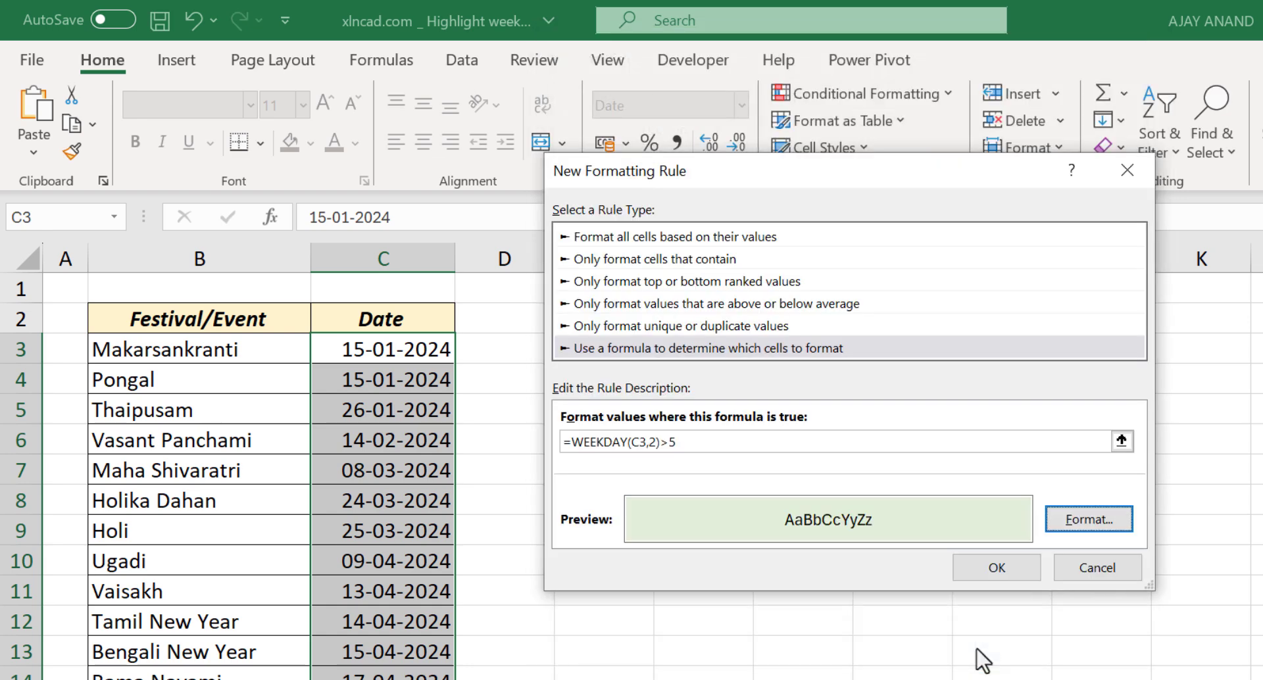
click(978, 578)
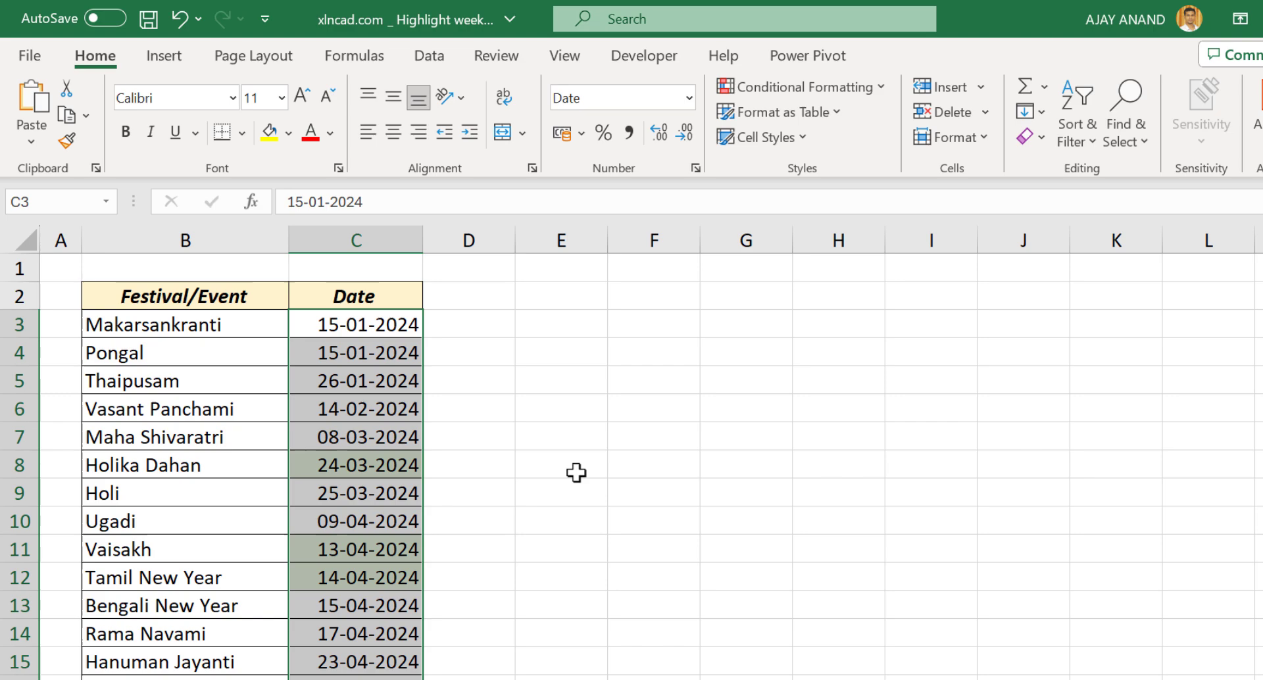
- Examine the Date column down to the last event to see which dates are highlighted
click(604, 501)
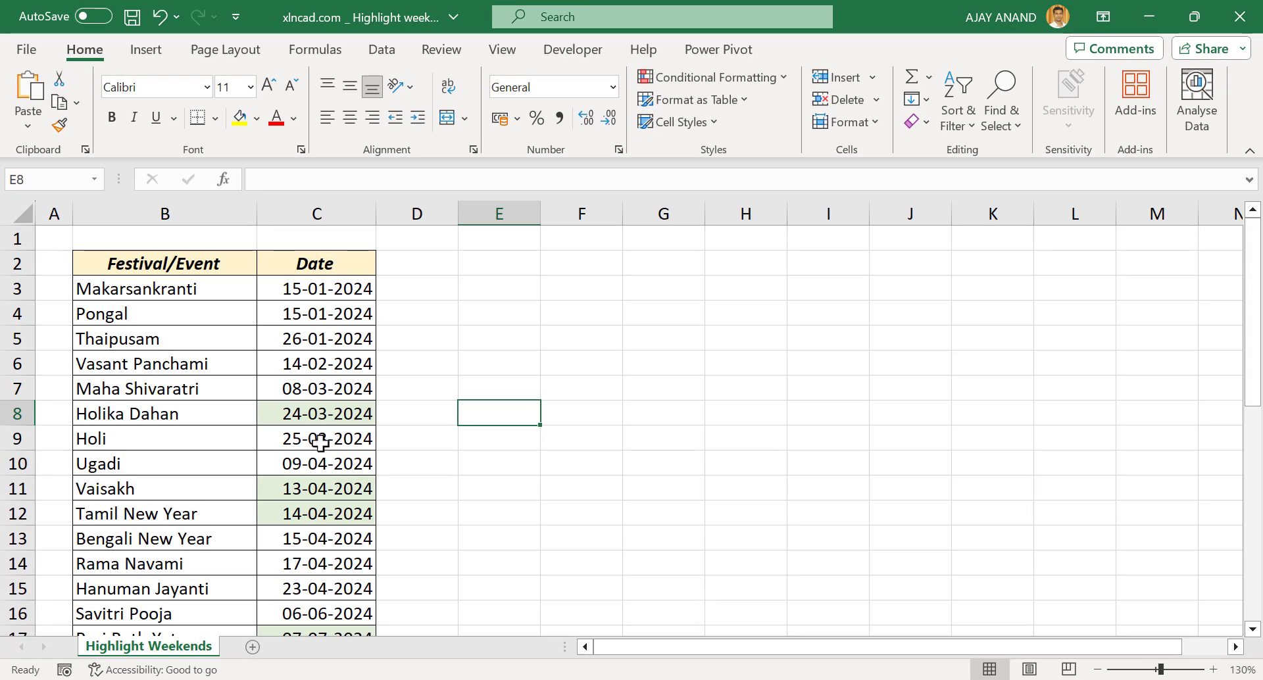
scroll(322, 457, down, 3)
scroll(295, 441, down, 5)
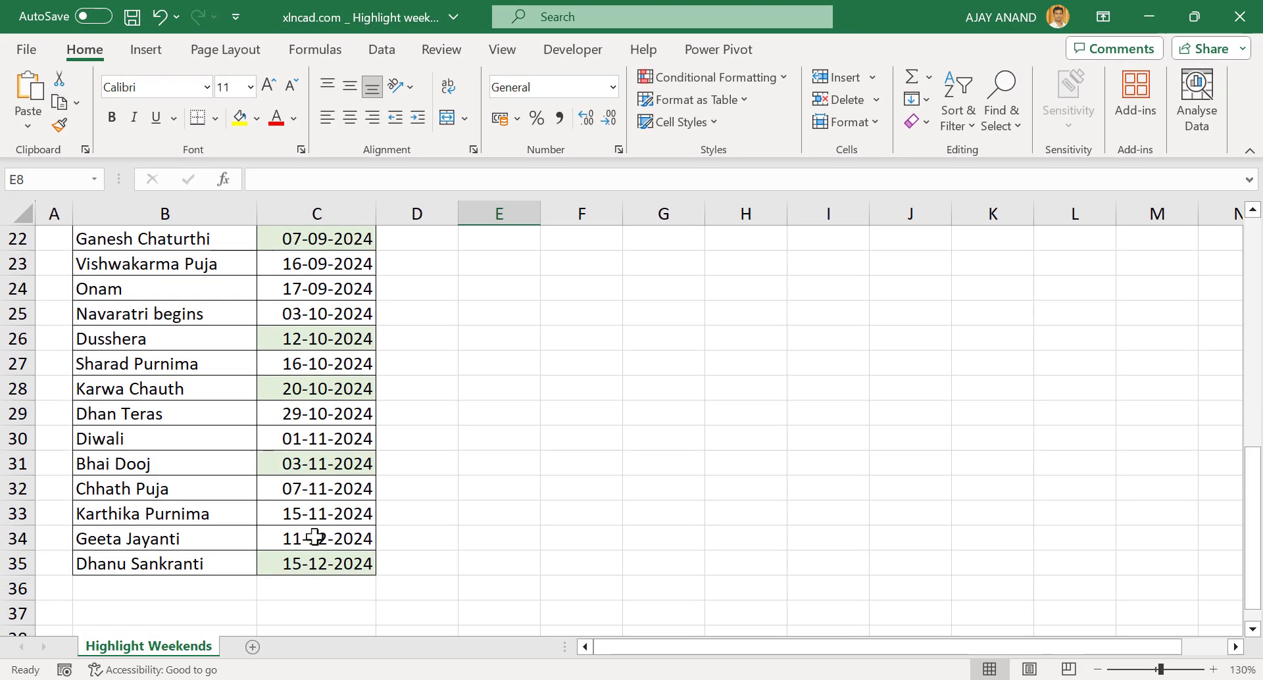
scroll(324, 530, up, 5)
scroll(325, 480, up, 3)
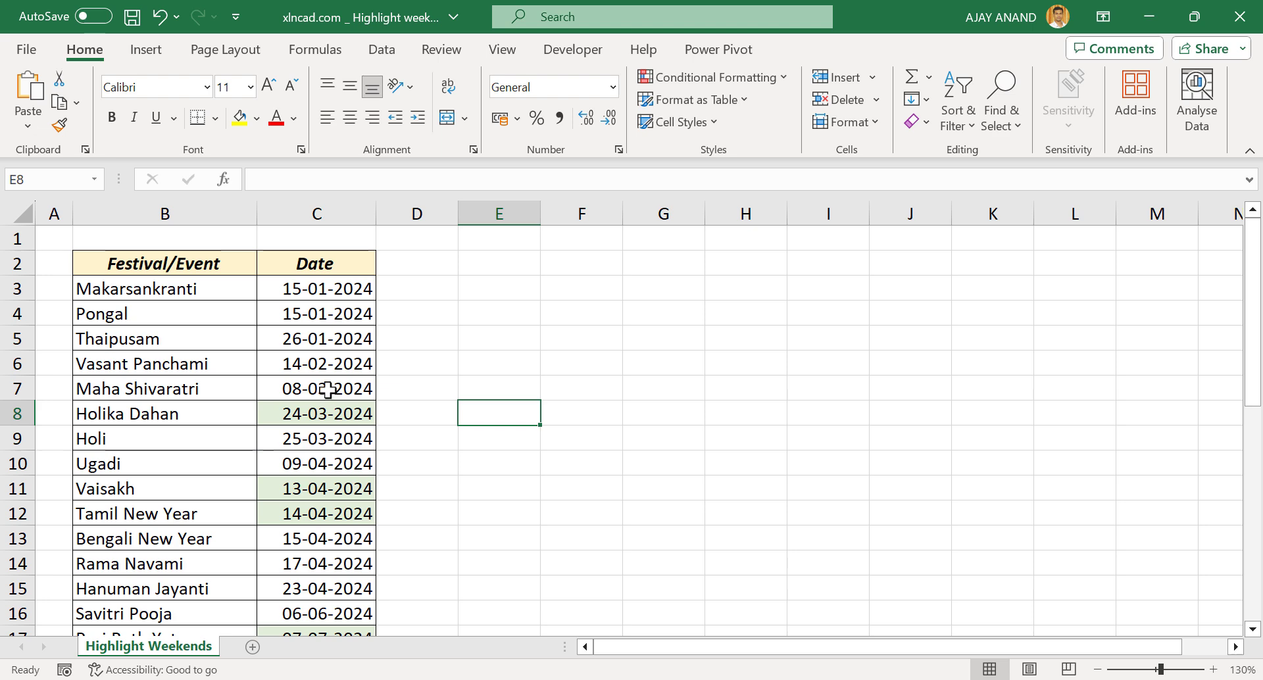
scroll(329, 428, down, 3)
scroll(323, 520, up, 3)
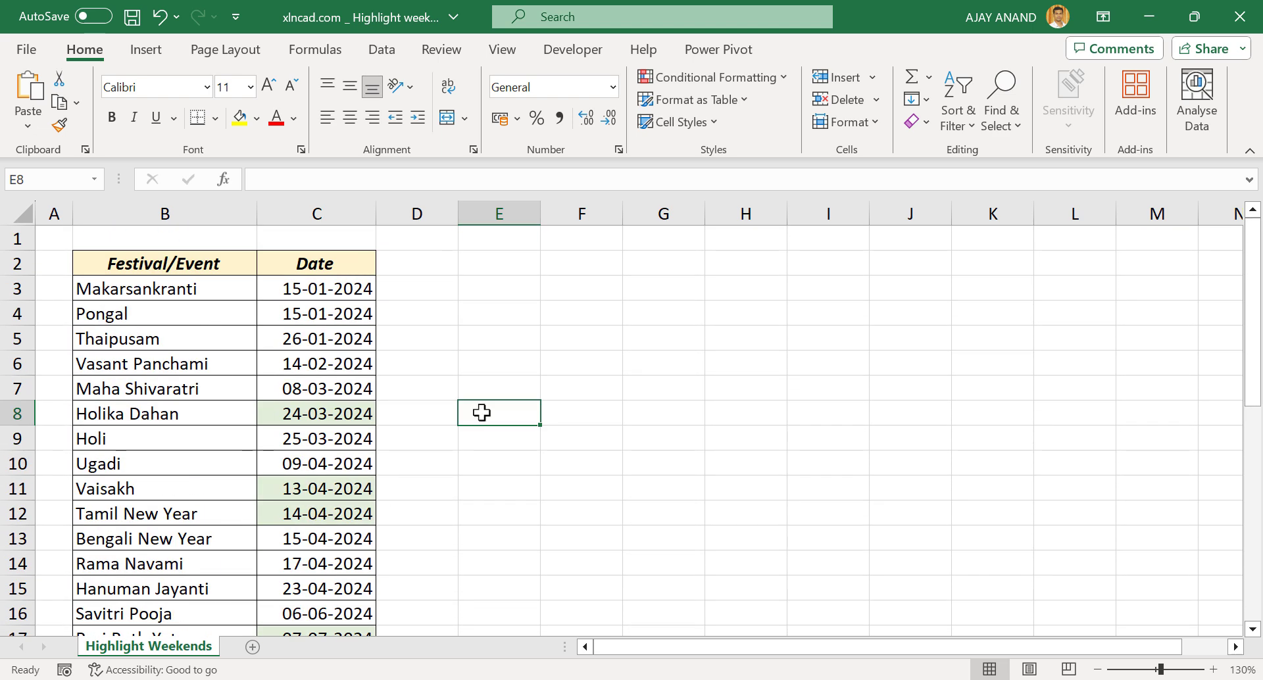
- Enter =TEXT(C3,"DDDD") in cell E3 to show the day name of the first date
click(513, 288)
text(=)
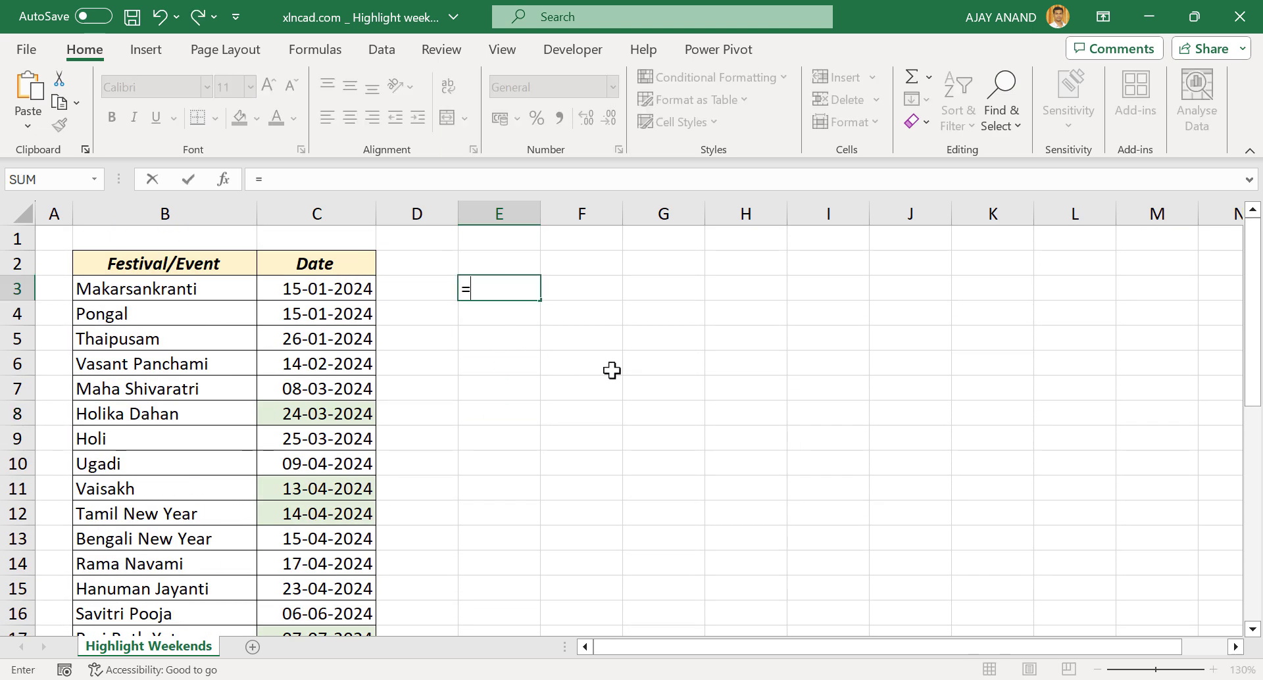
text(TEXT)
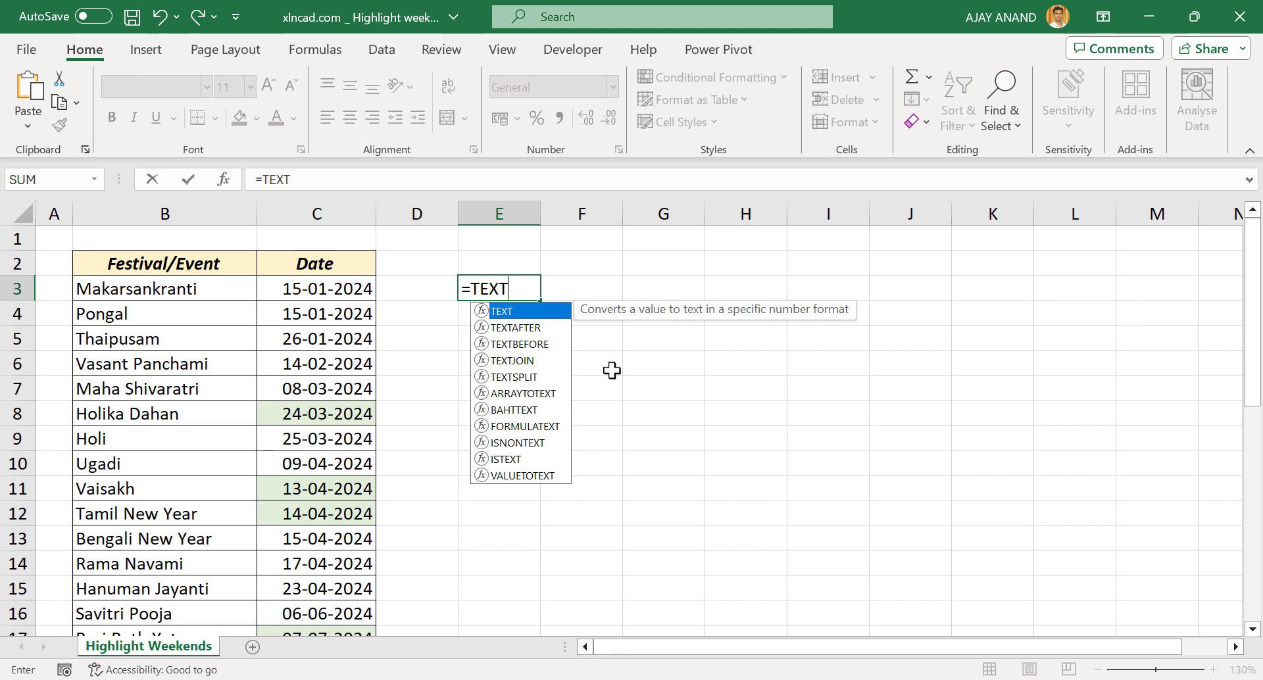
text(()
click(273, 289)
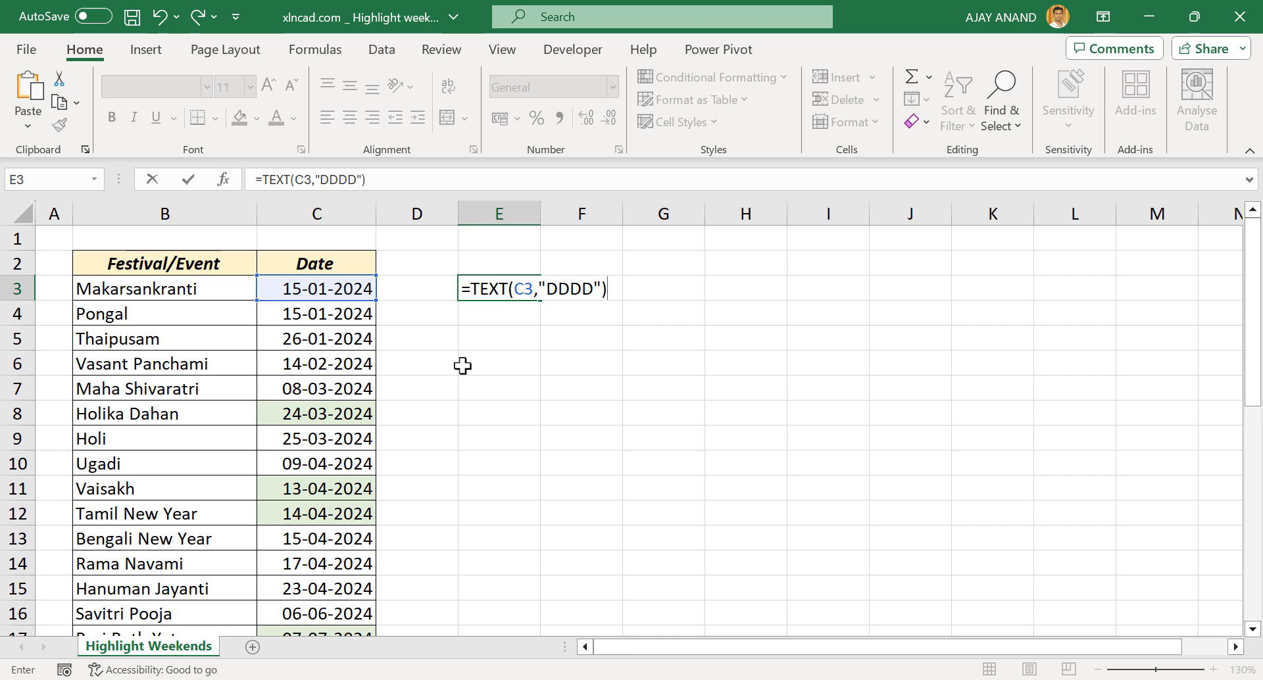
key(Return)
- Fill the TEXT formula from E3 down to E35 and check the day names against the highlighted dates
click(524, 296)
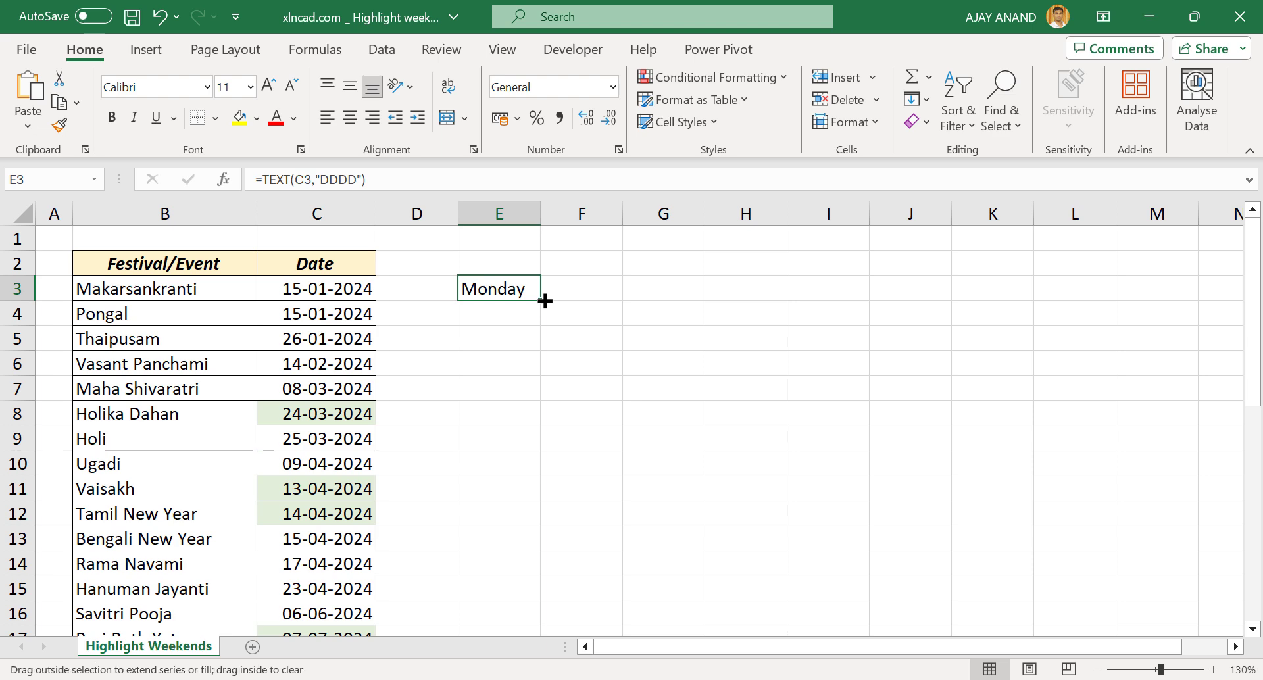
drag(544, 301, 533, 611)
scroll(522, 512, up, 7)
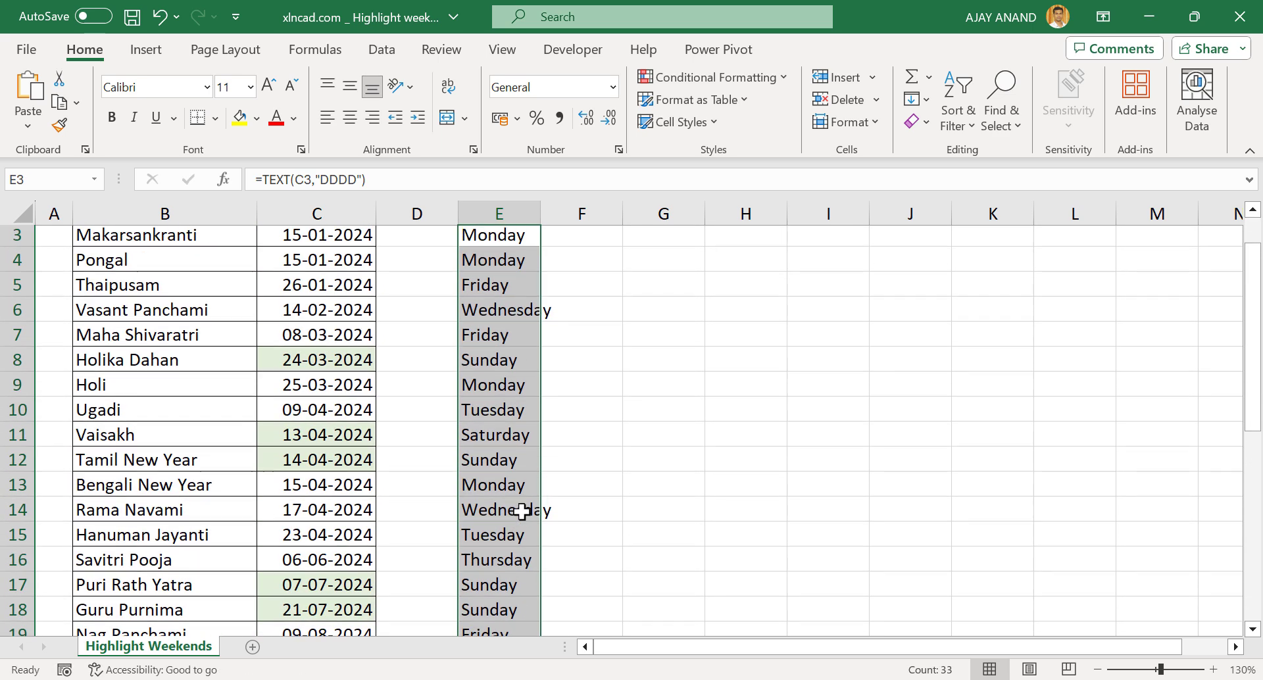
click(511, 421)
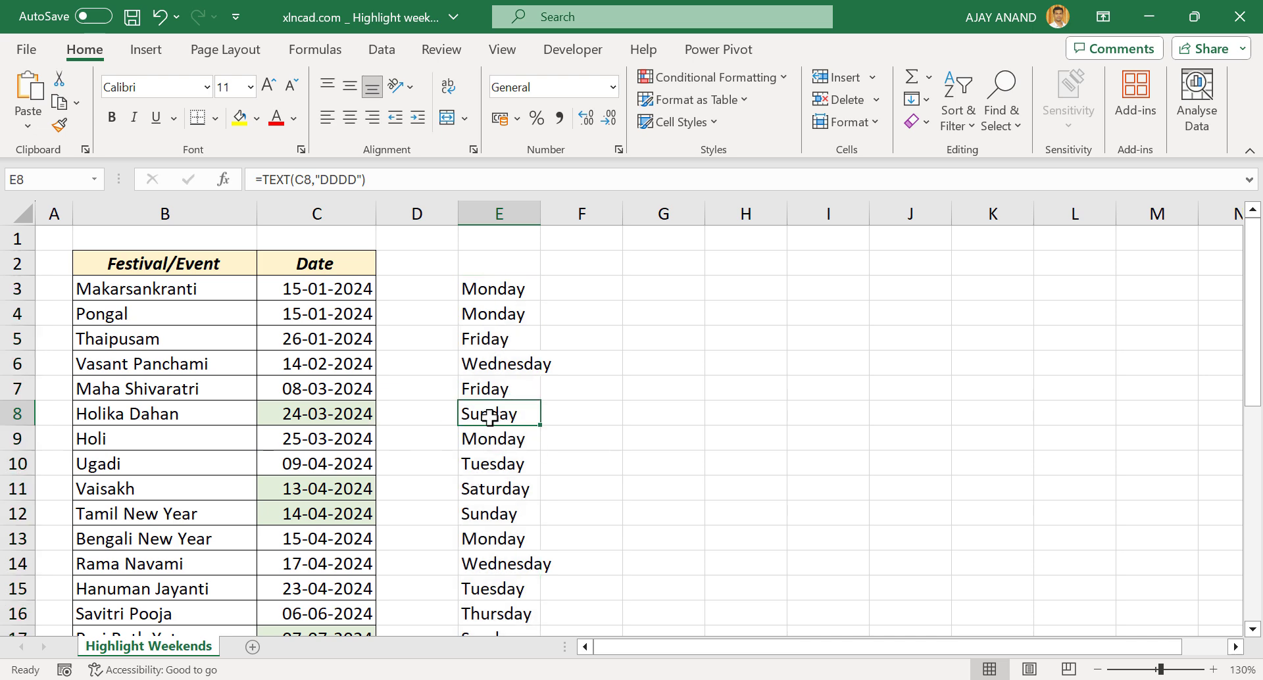
scroll(399, 527, down, 4)
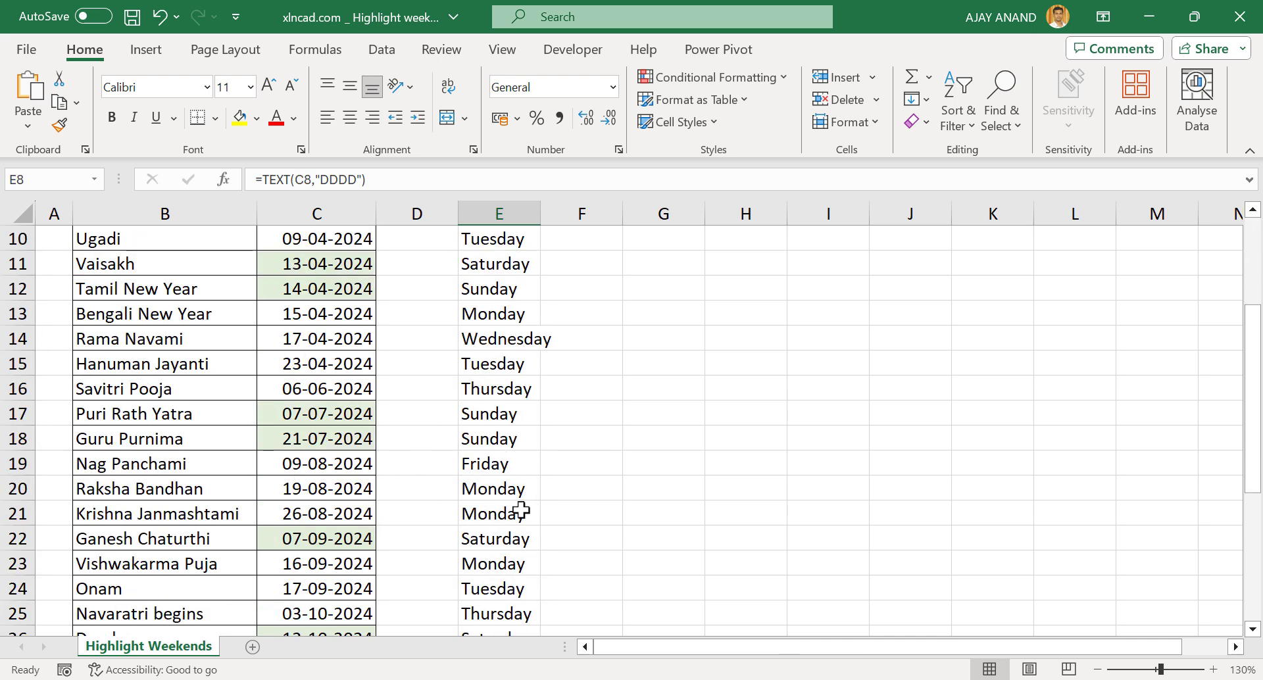
scroll(454, 469, down, 3)
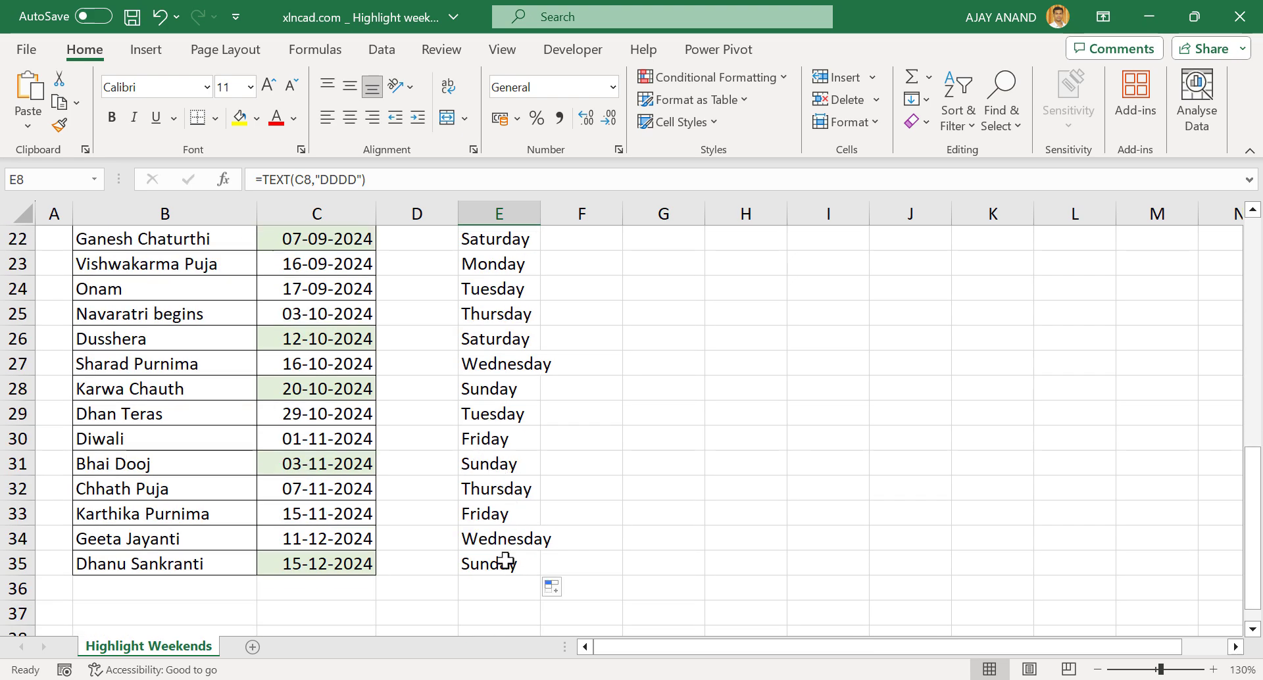
click(505, 561)
scroll(493, 516, up, 7)
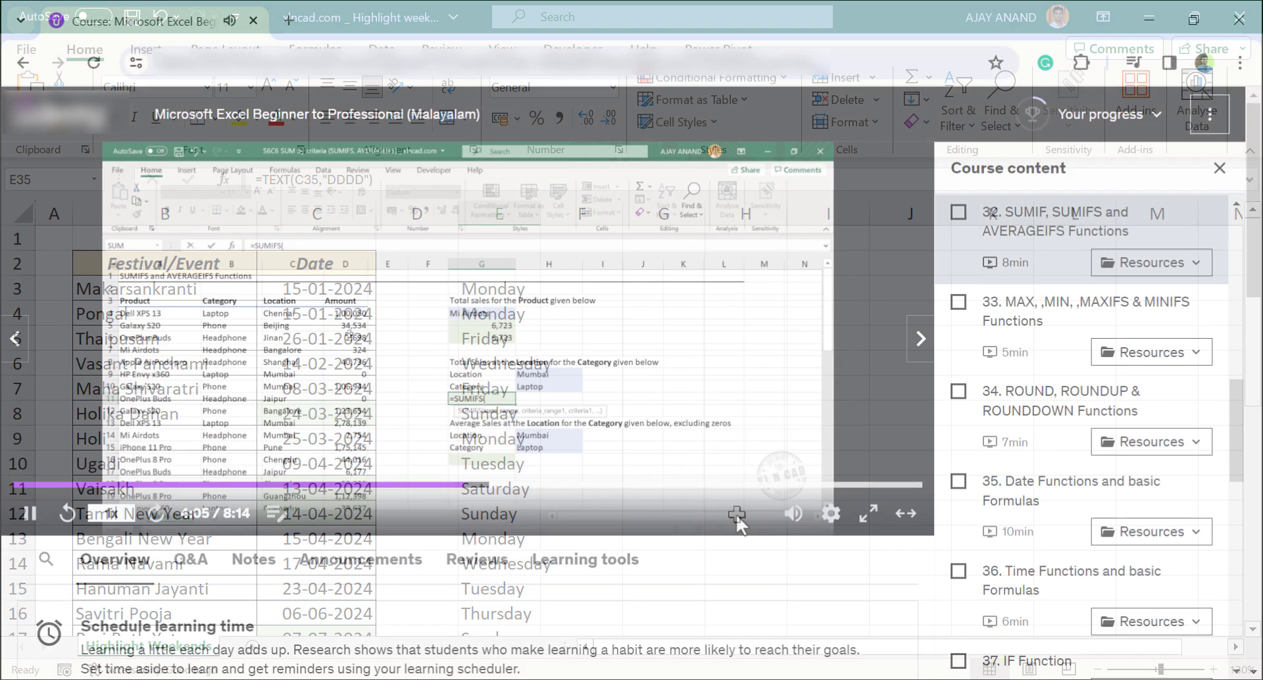